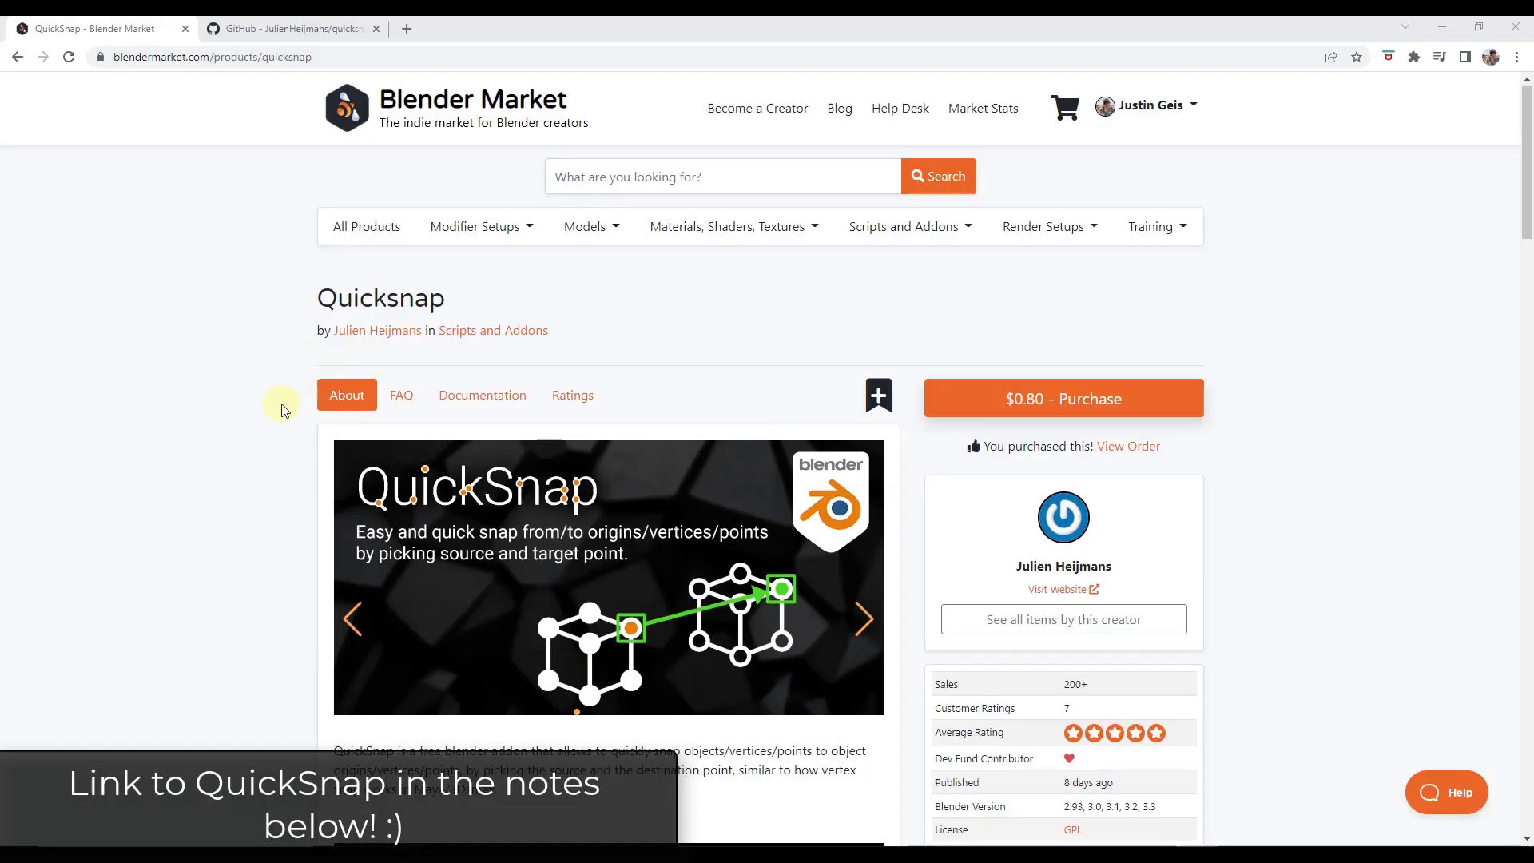
Scroll through the QuickSnap product page on Blender Market.
scroll(296, 391, "down", 2)
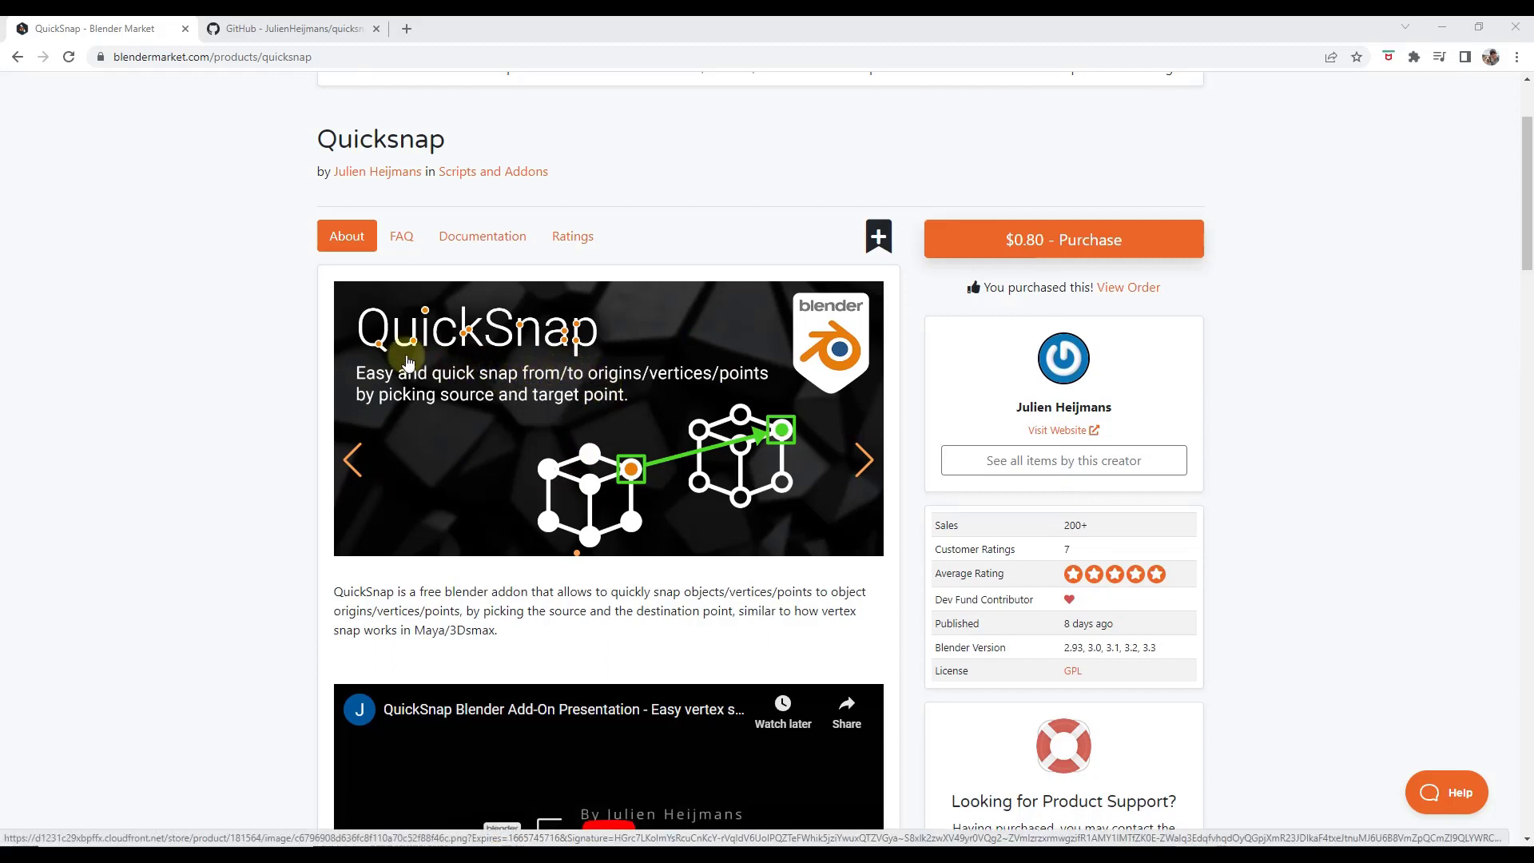
scroll(514, 373, "down", 1)
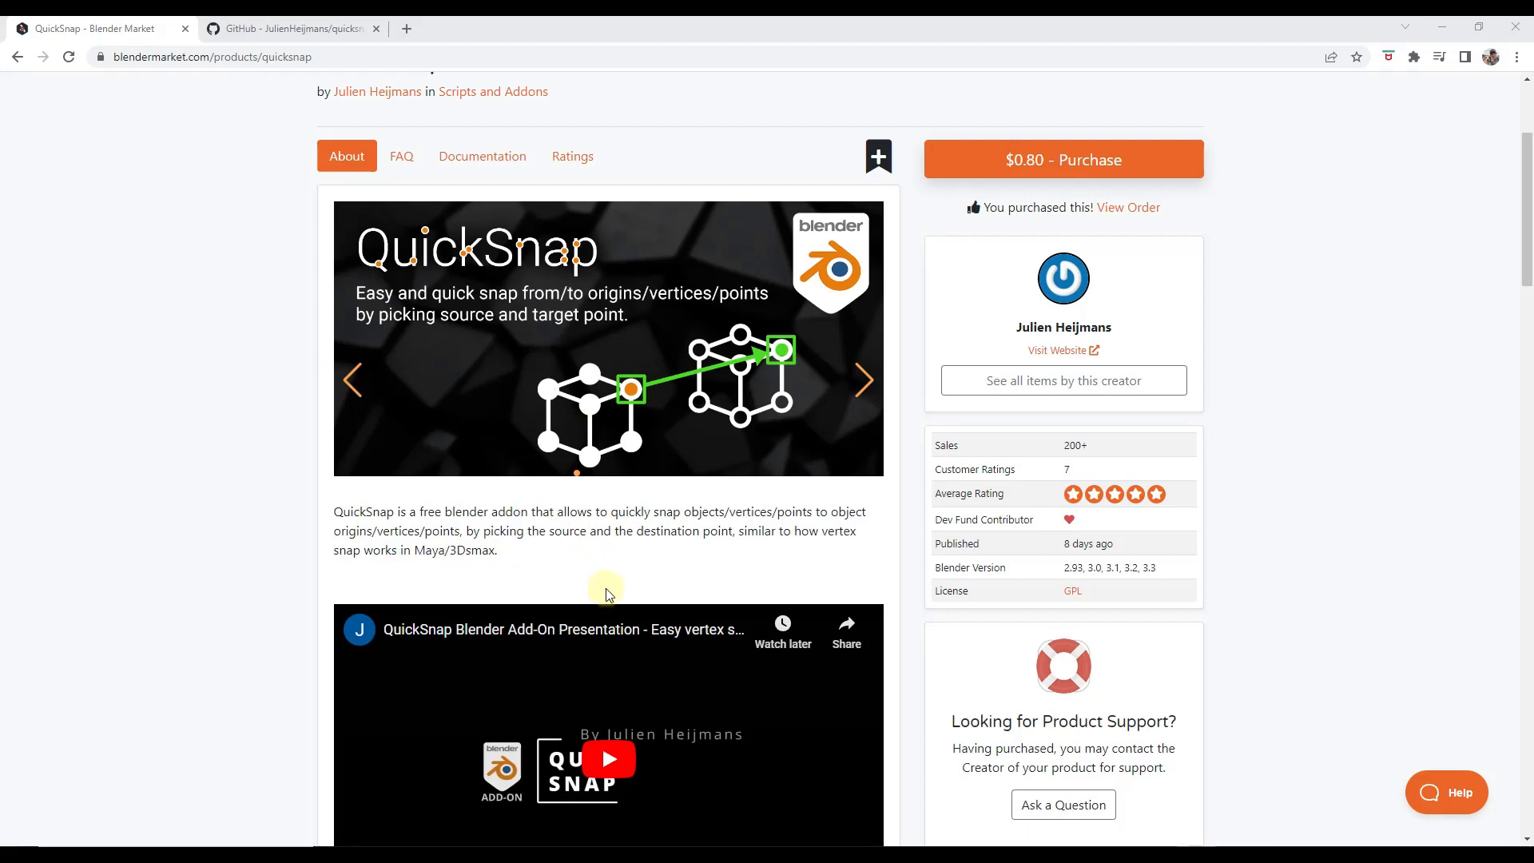
scroll(285, 507, "down", 1)
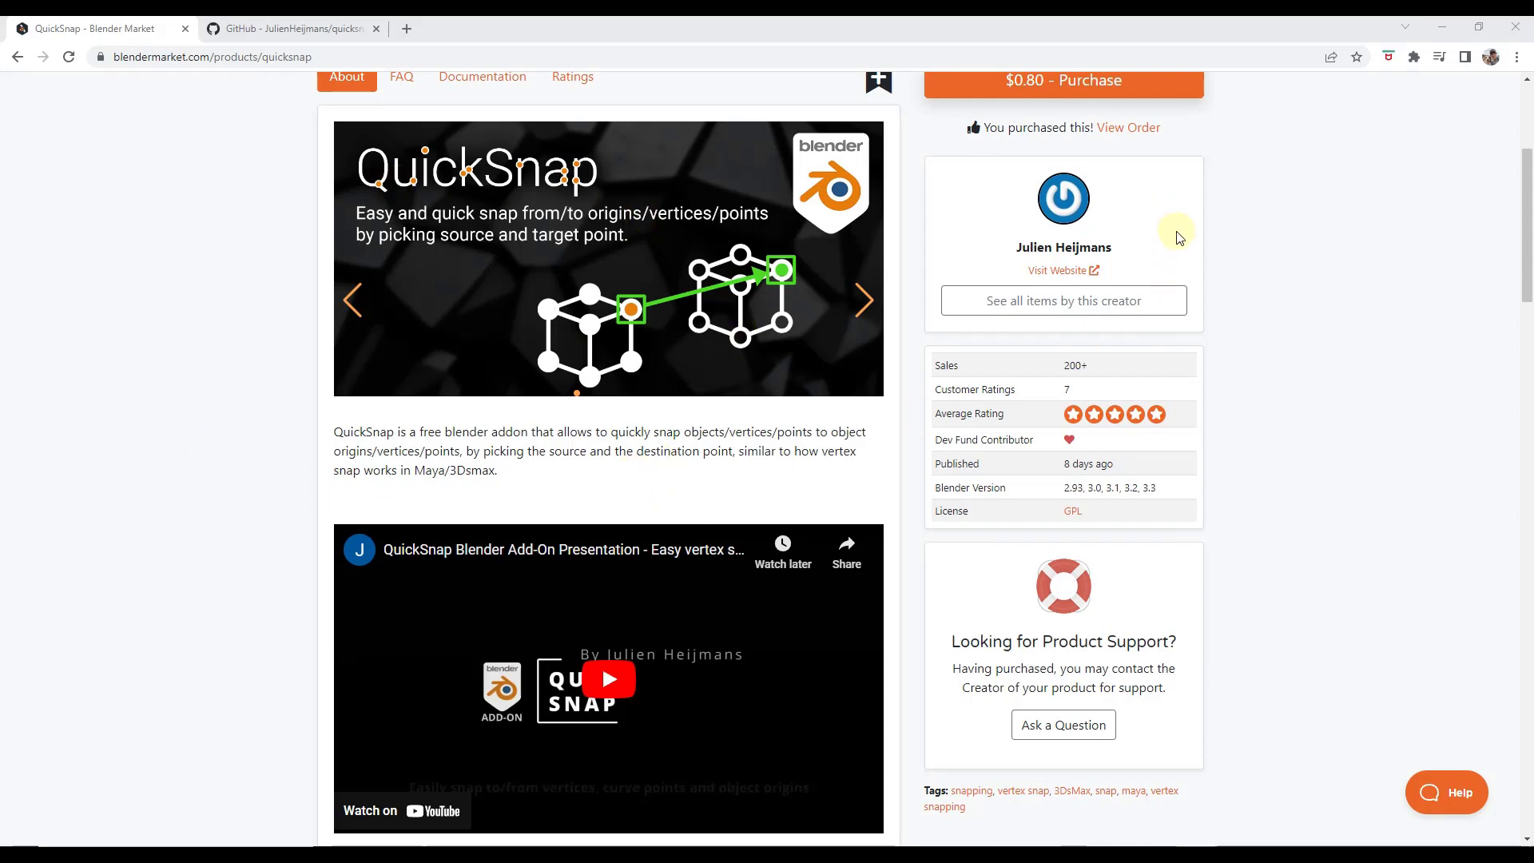
scroll(1173, 232, "up", 1)
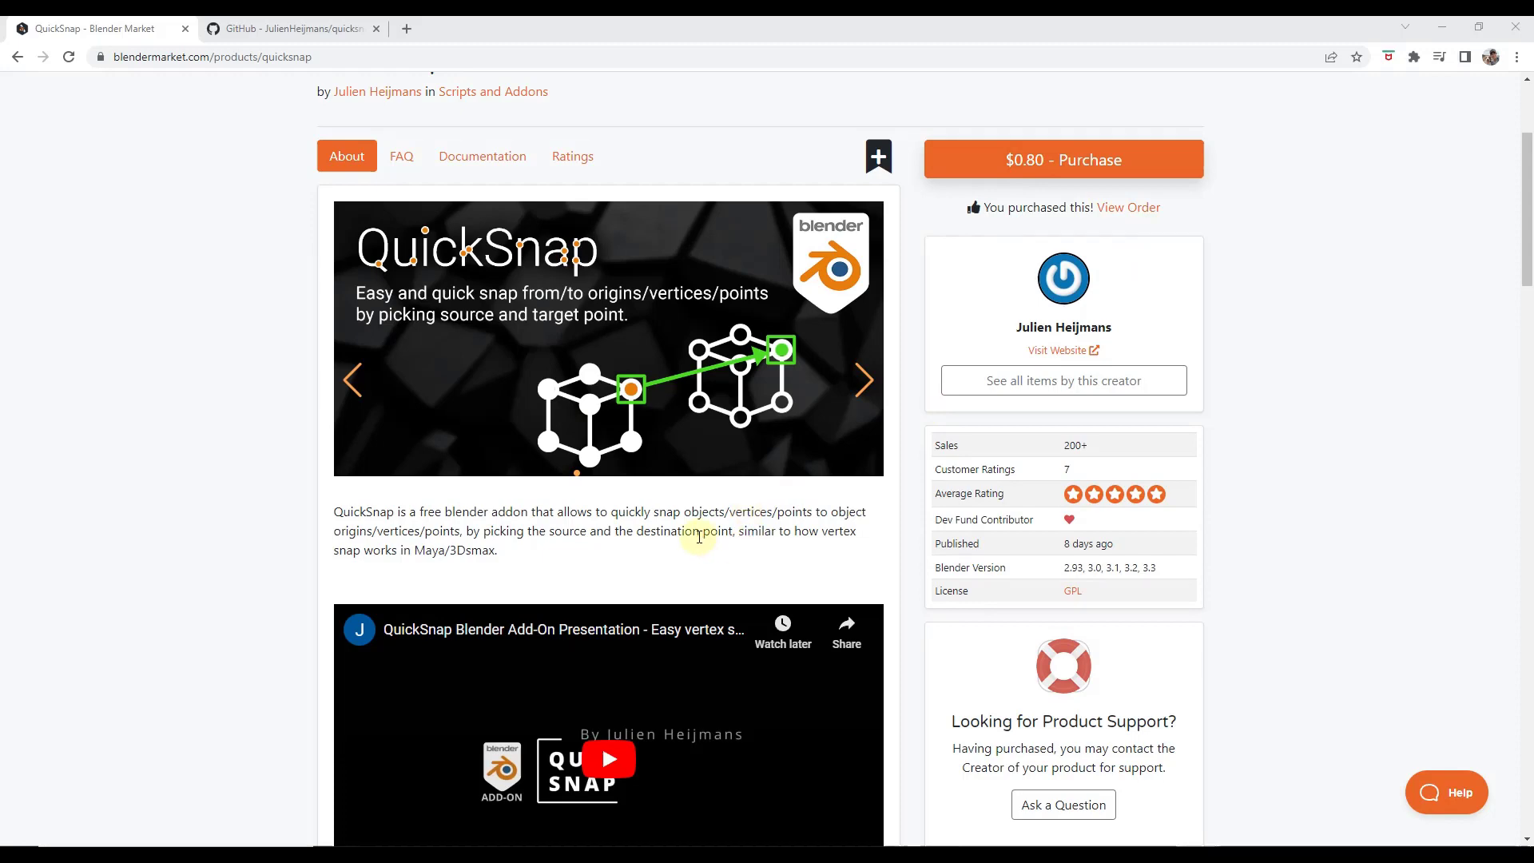
Switch to the quicksnap GitHub repository and check its Code clone options.
left_click(279, 28)
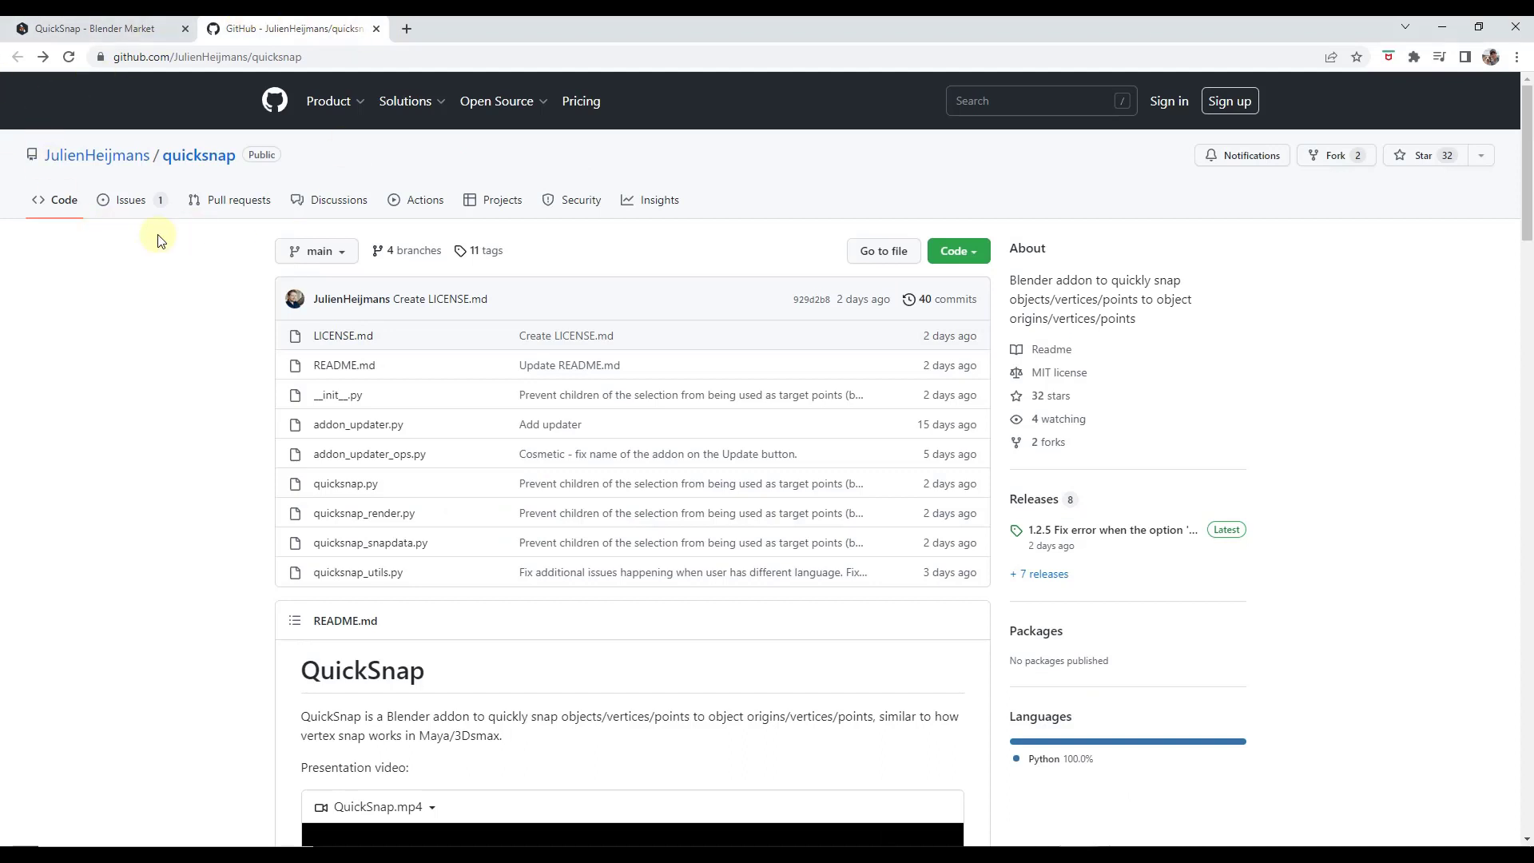
left_click(951, 252)
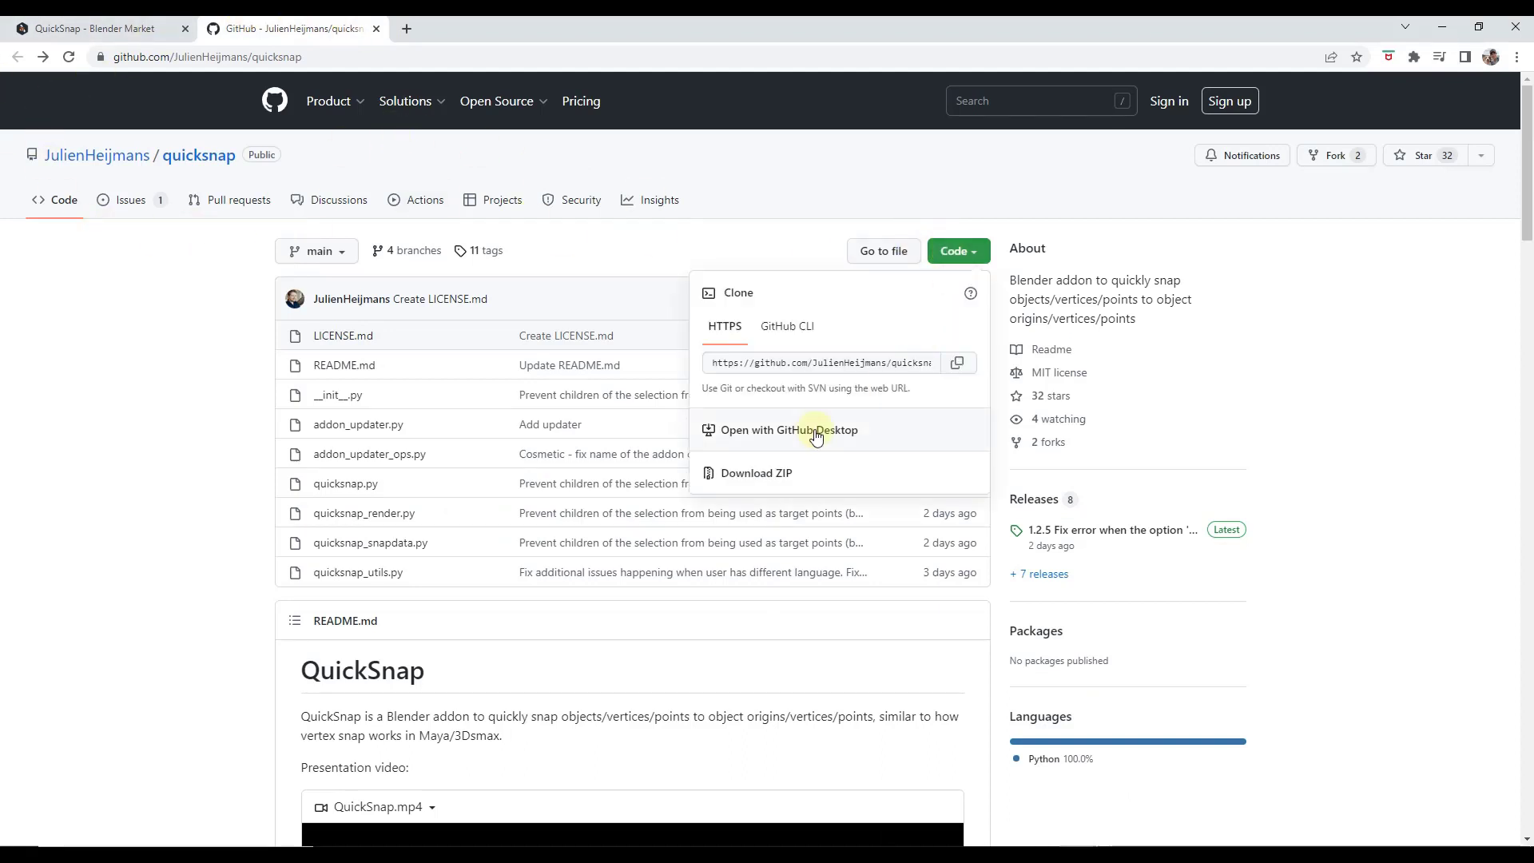
left_click(200, 382)
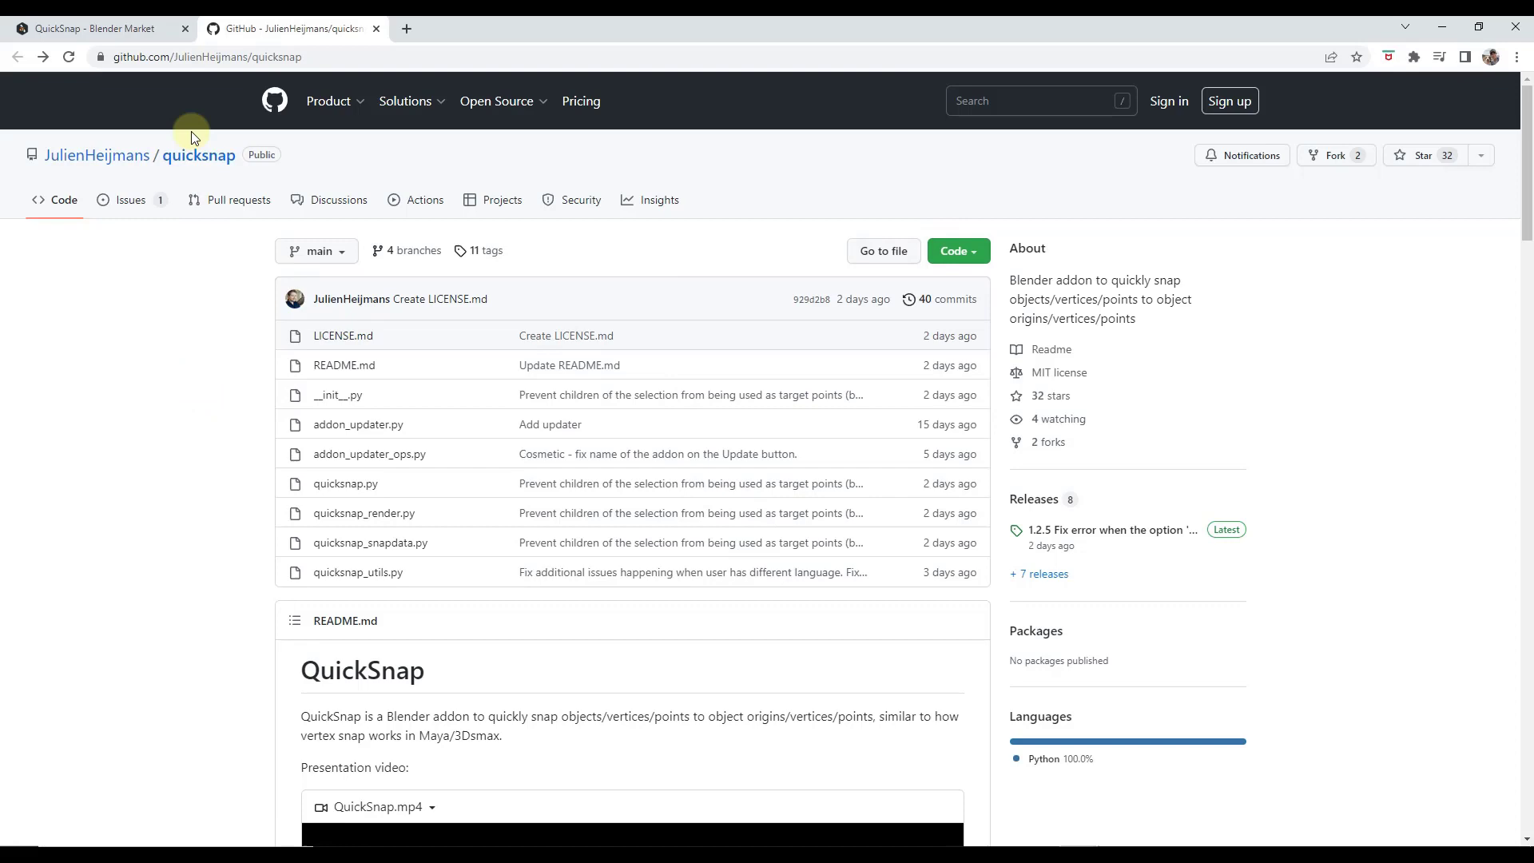
Go back to the Blender Market QuickSnap page and scroll down its About description.
left_click(93, 26)
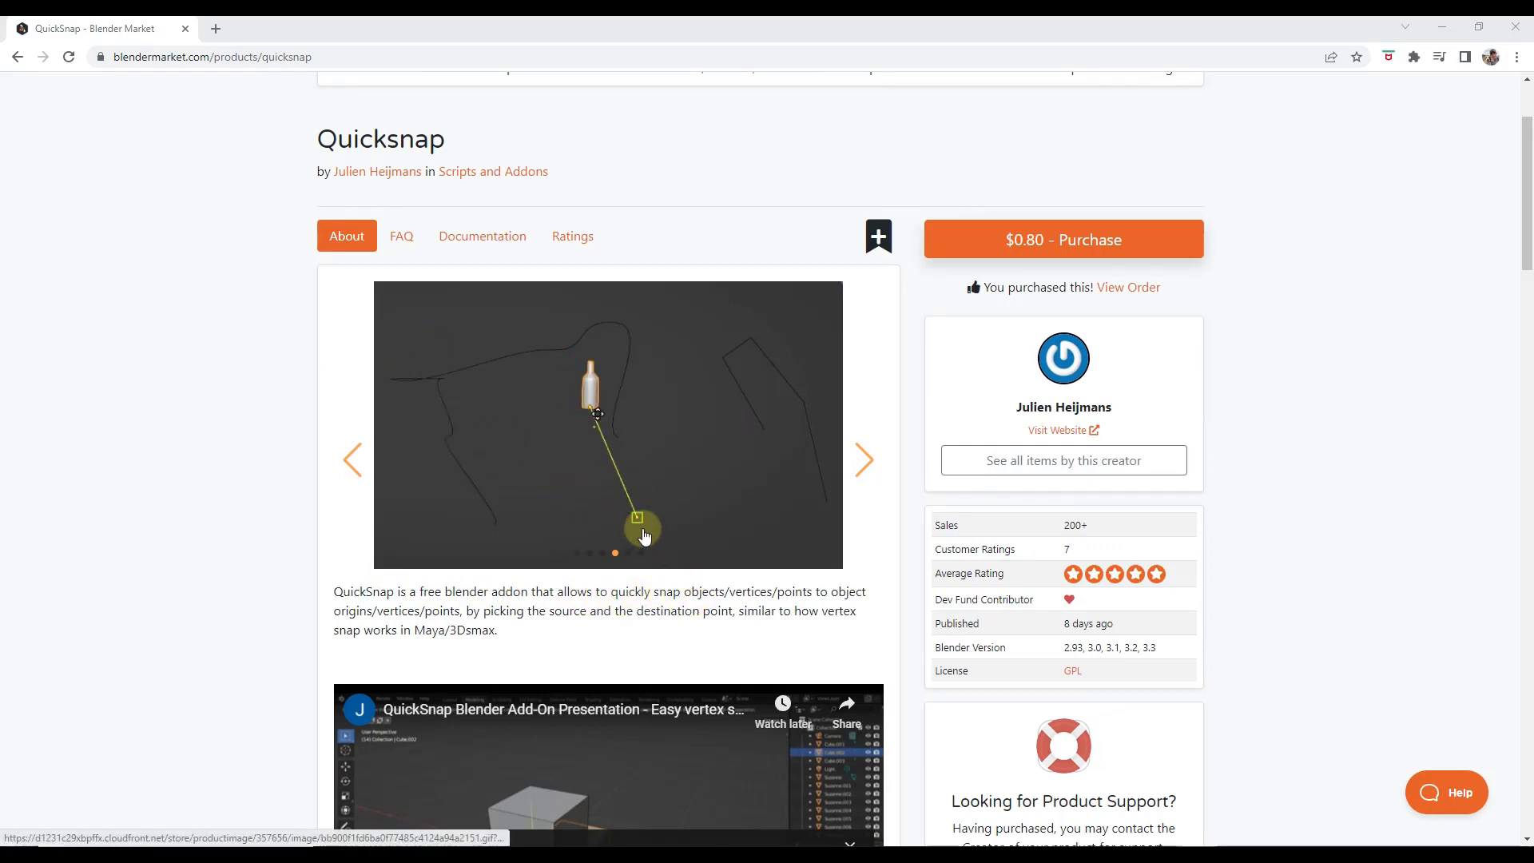
scroll(599, 442, "down", 2)
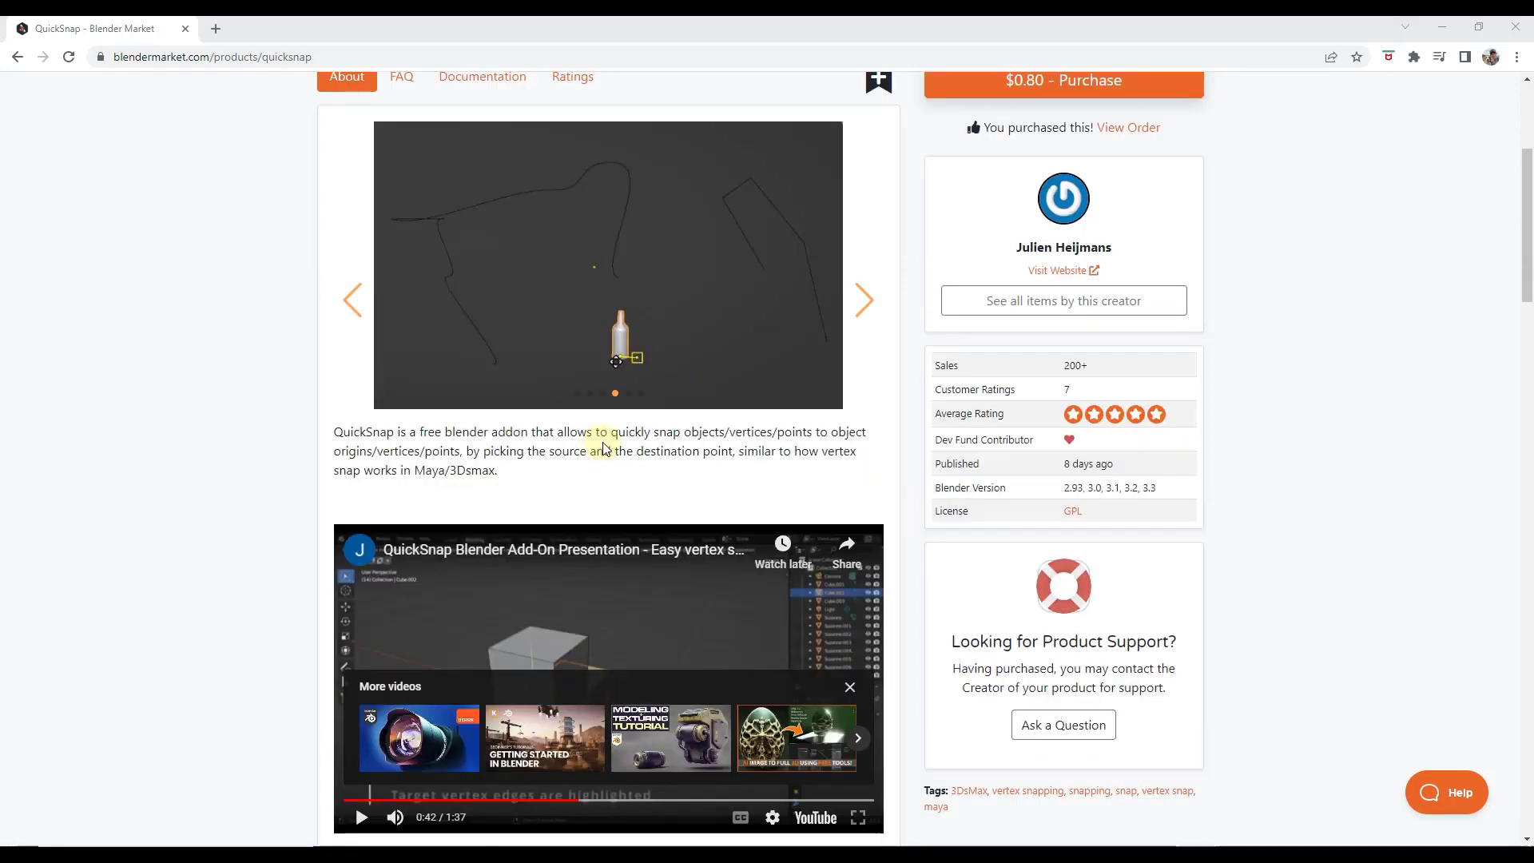
left_click(1442, 26)
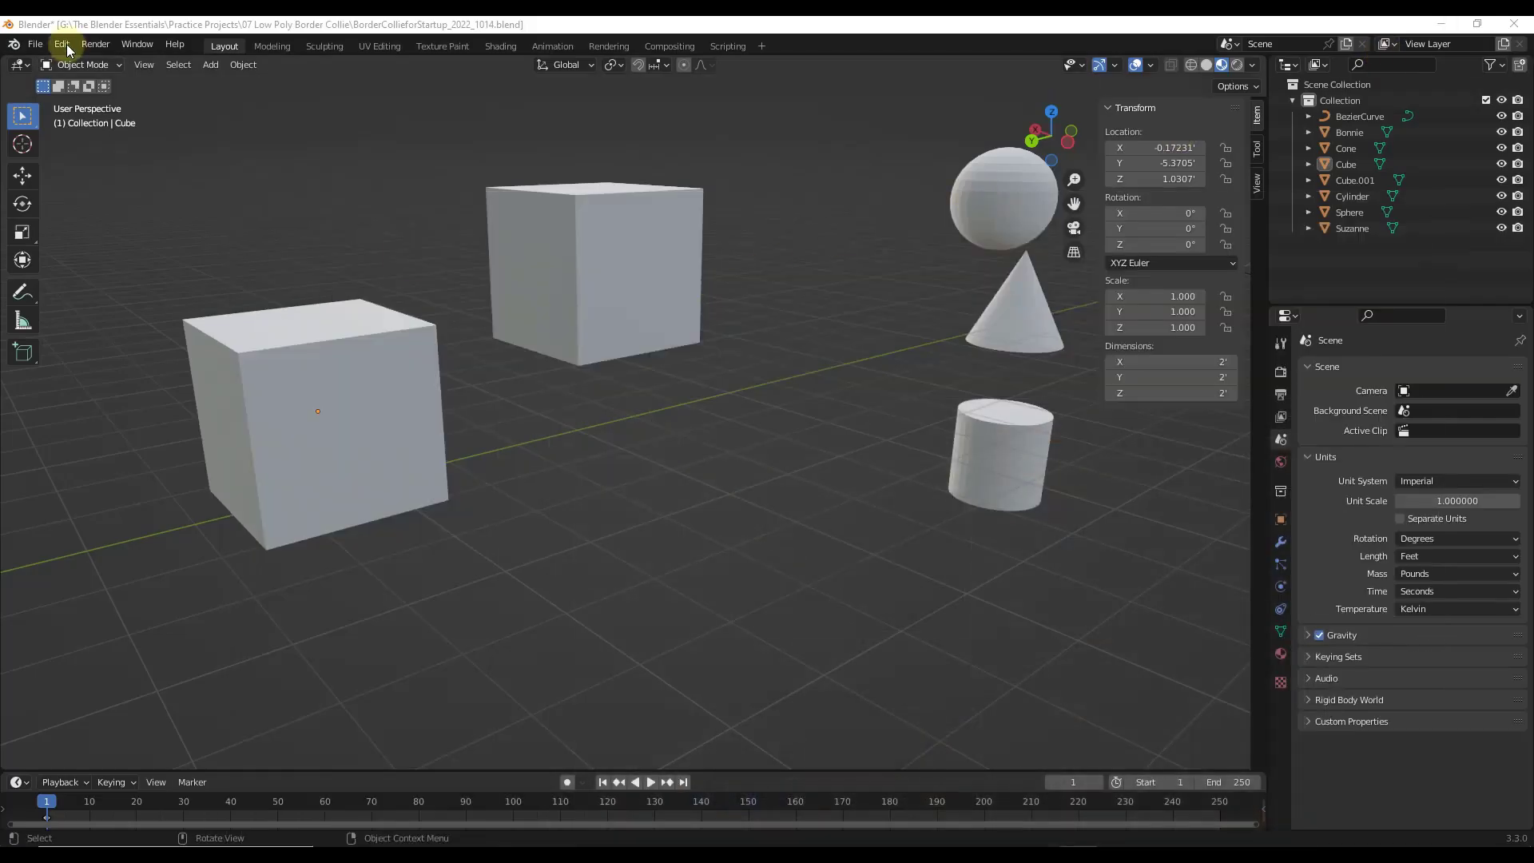
left_click(64, 43)
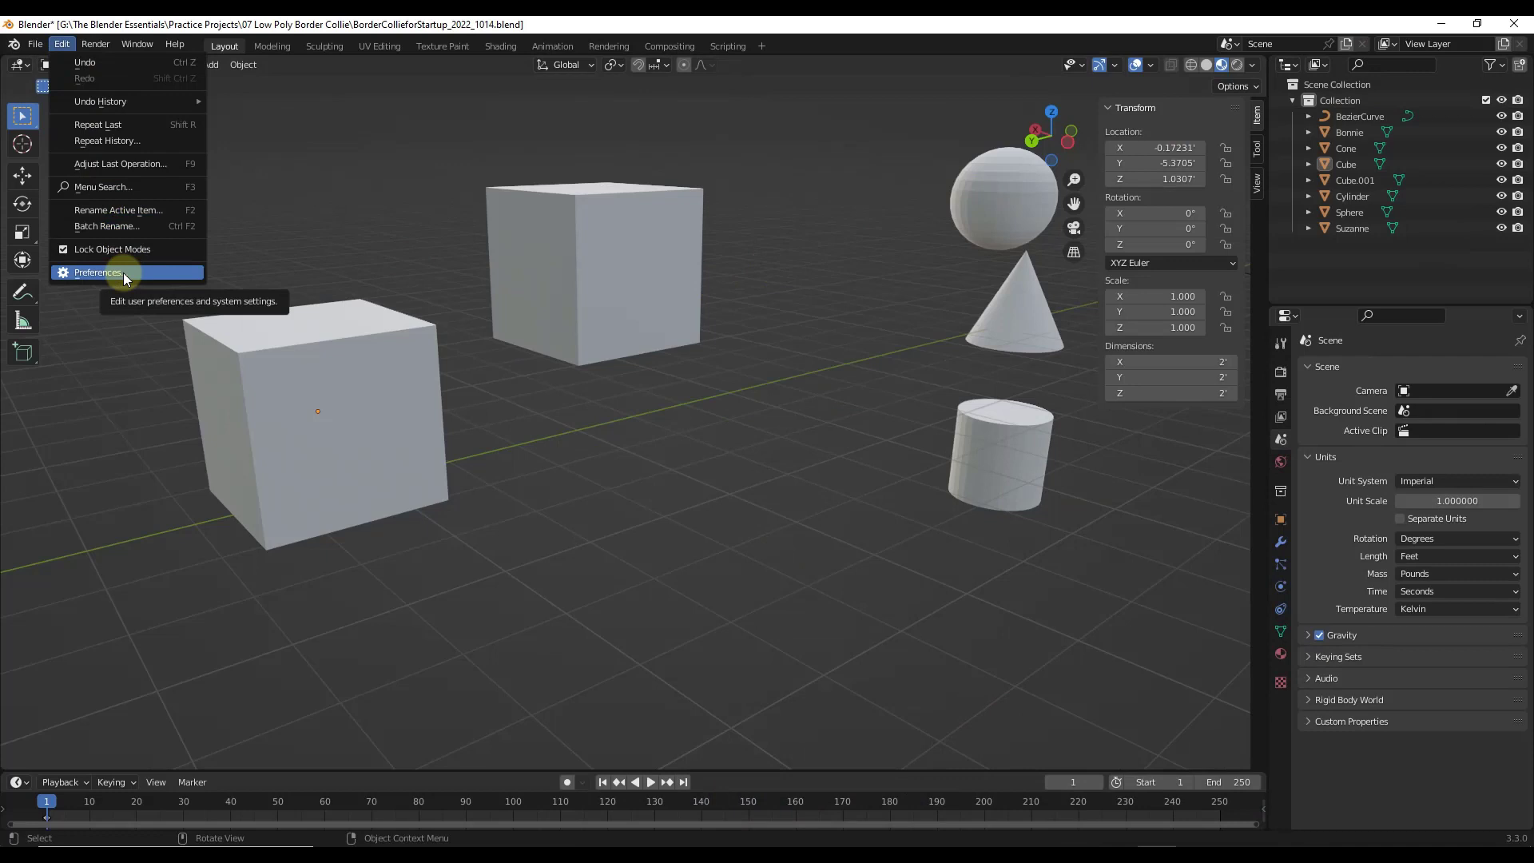
left_click(97, 272)
scroll(273, 320, "down", 2)
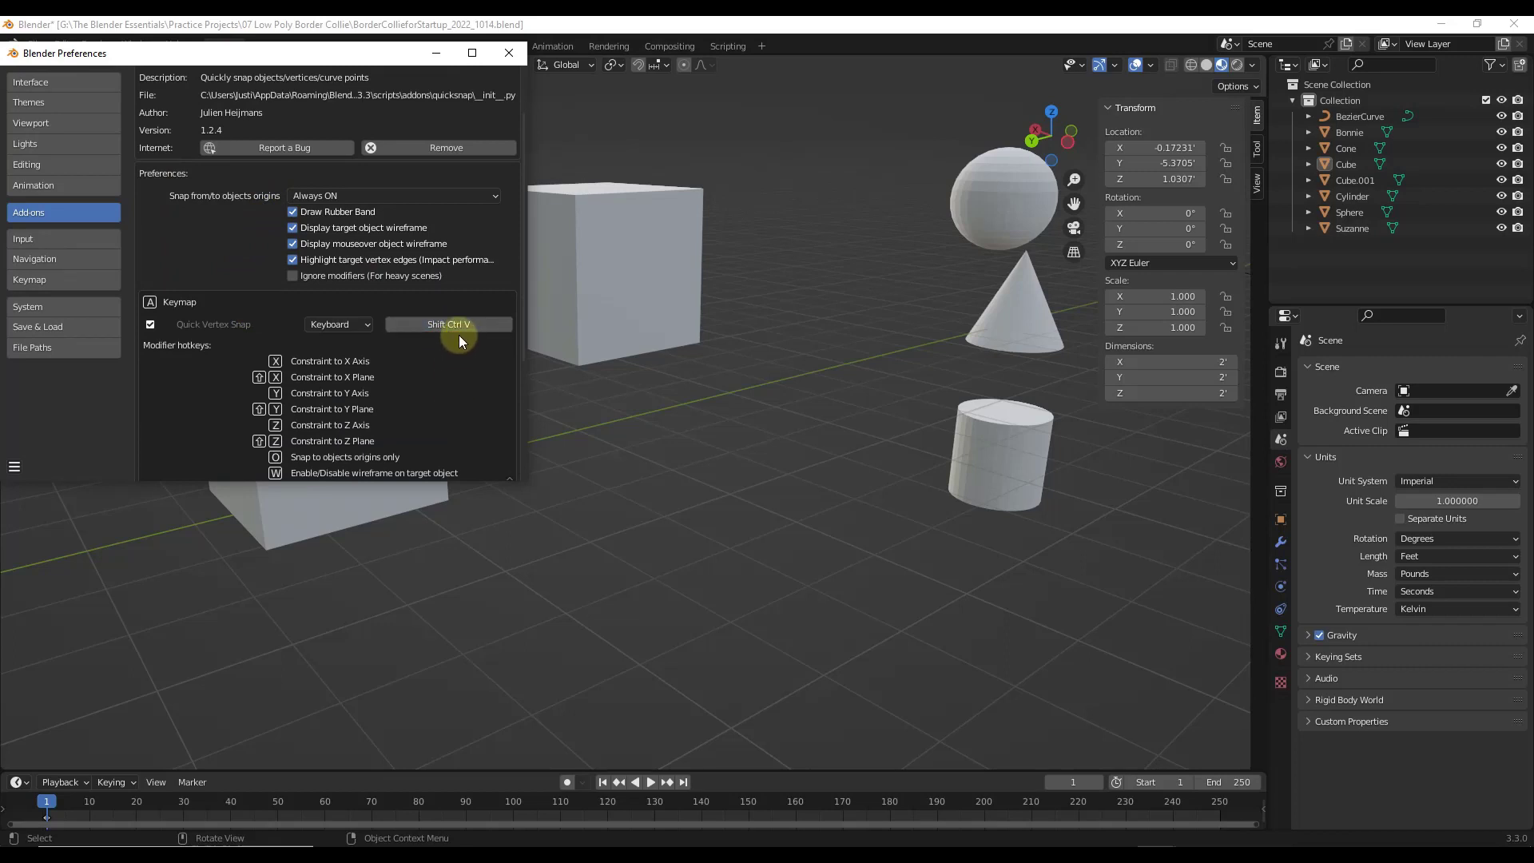
scroll(454, 375, "down", 4)
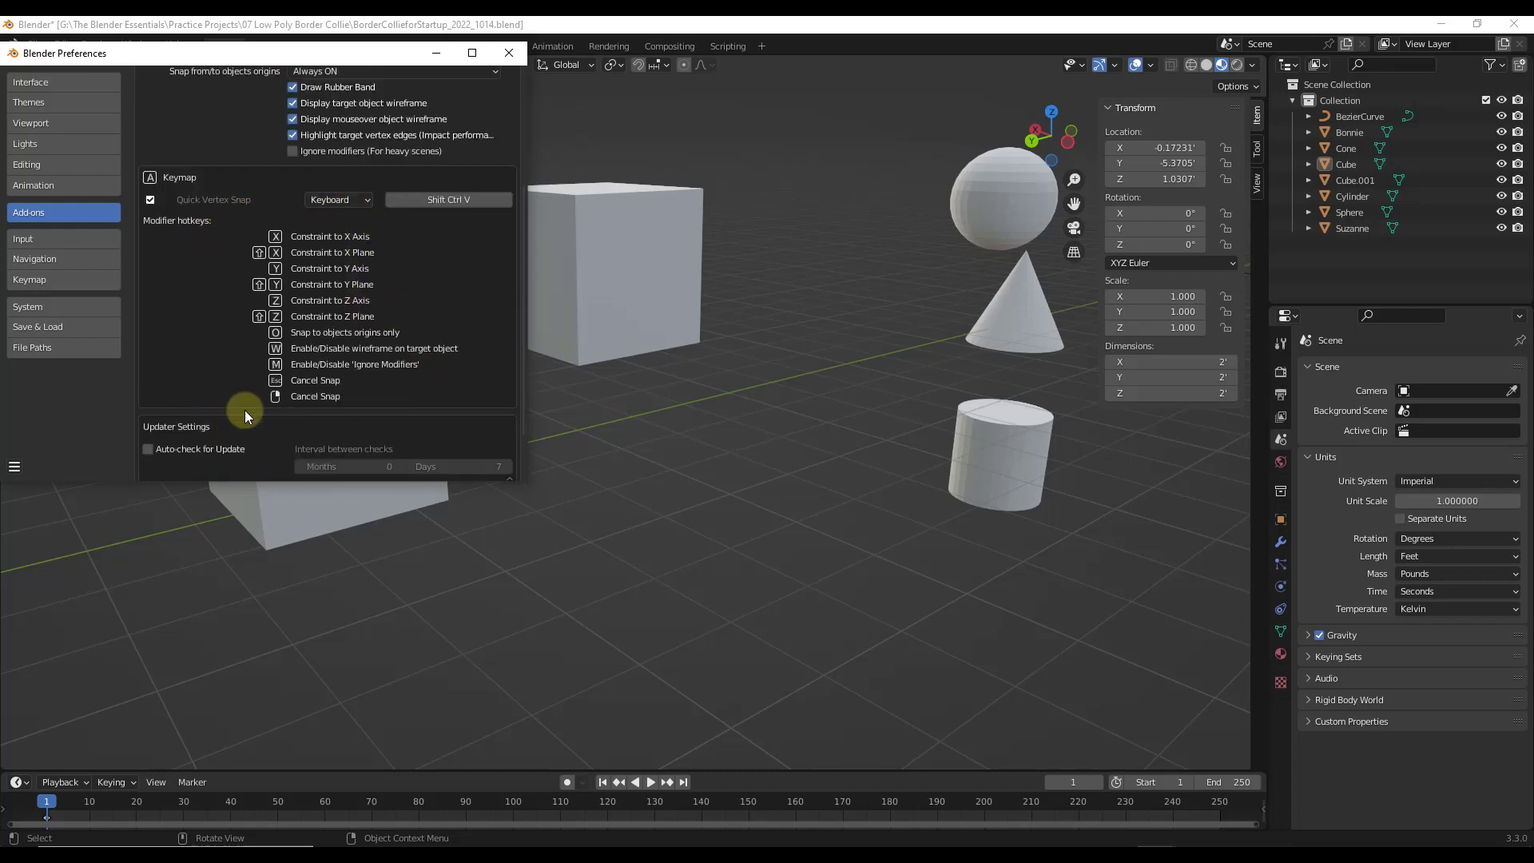
Close Preferences and QuickSnap Cube's bottom corner onto the other cube's corner, reaching Y -11.204.
left_click(595, 477)
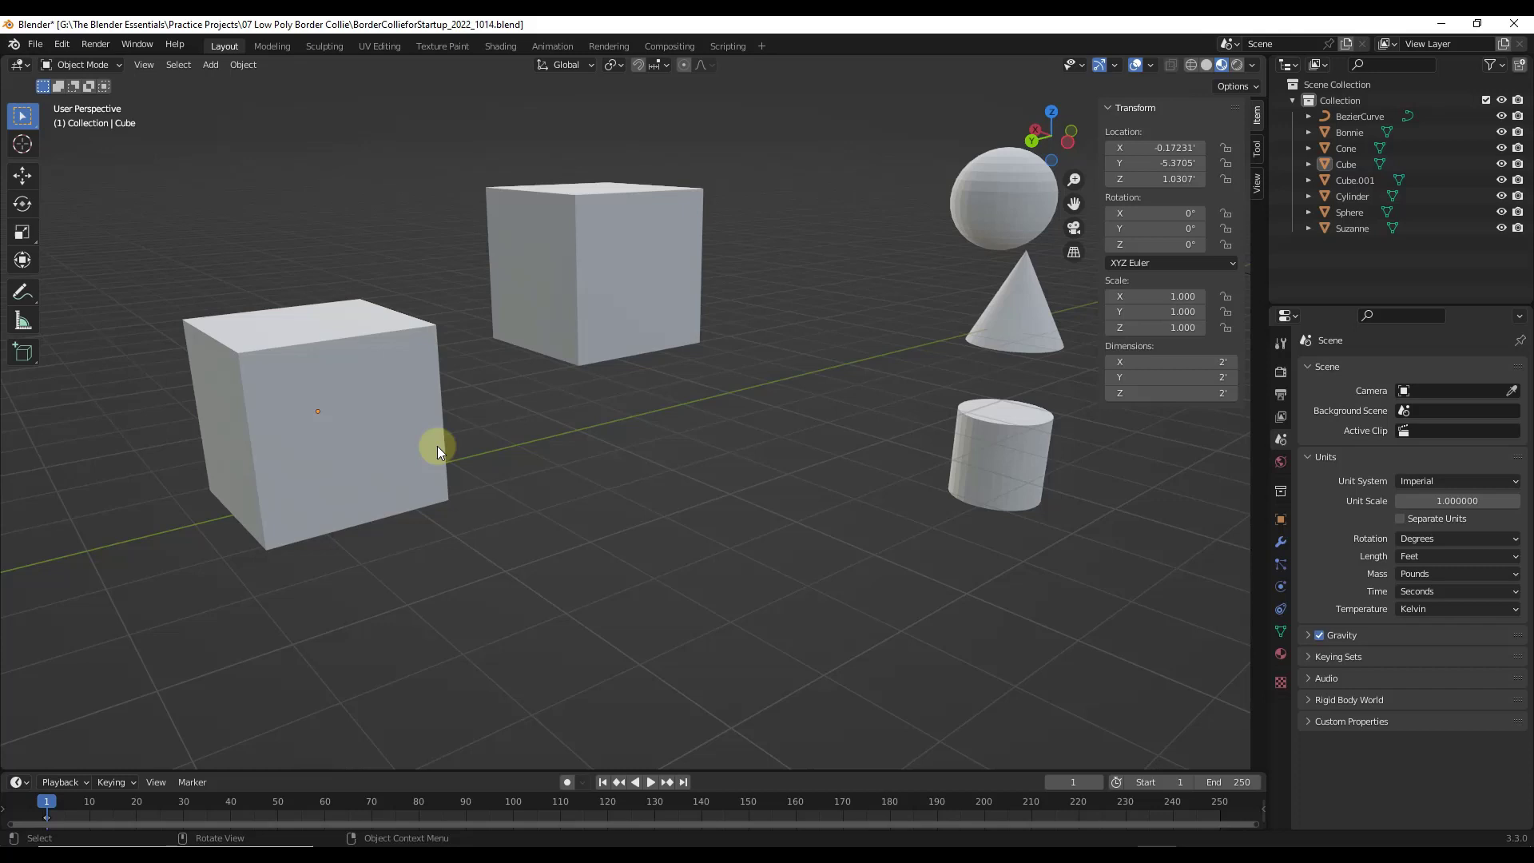
left_click(317, 432)
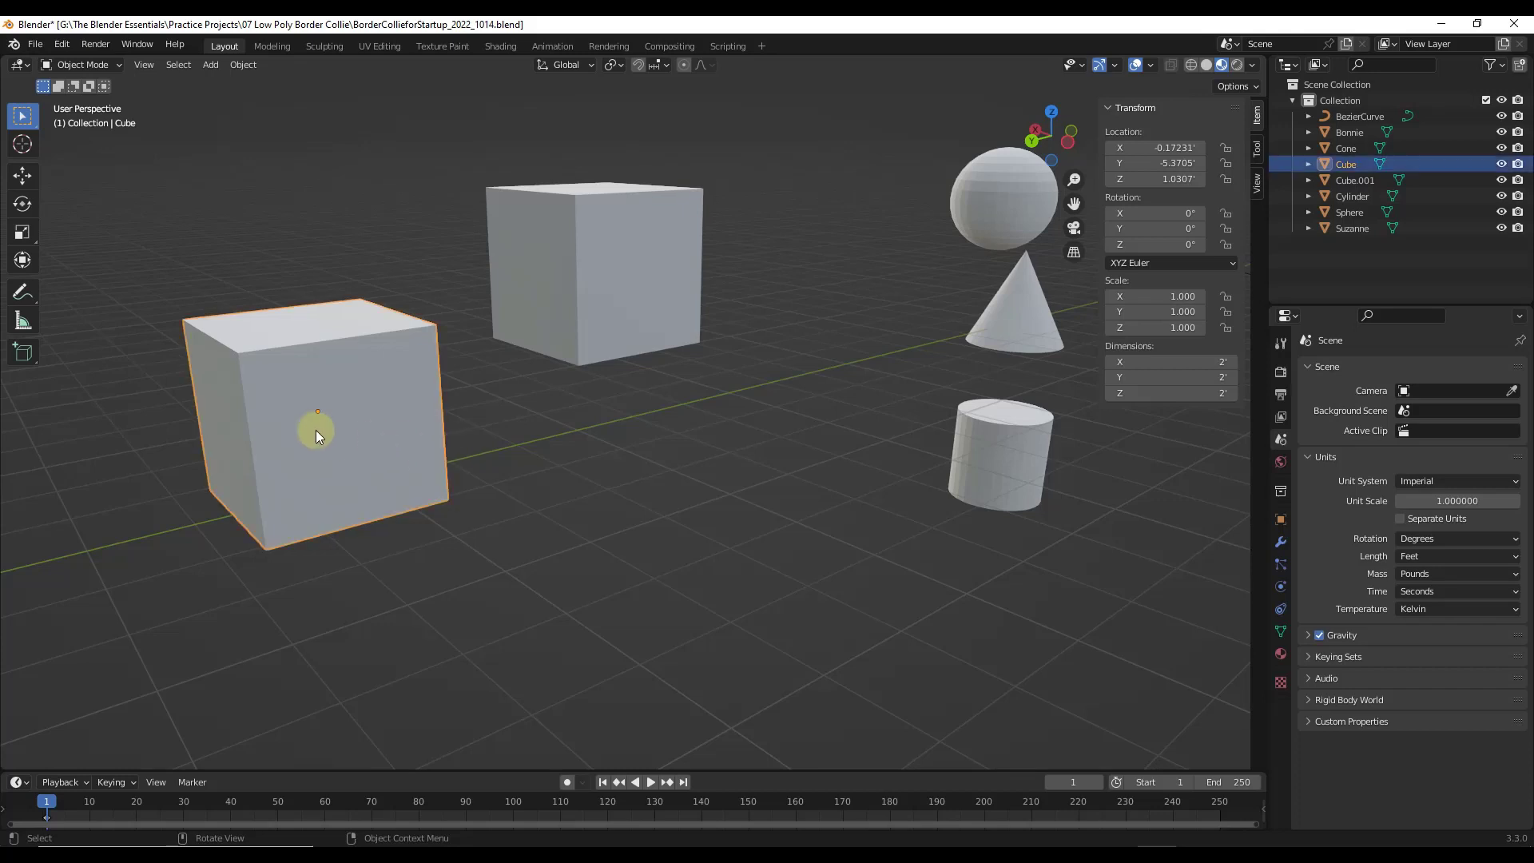
key("ctrl+shift+v")
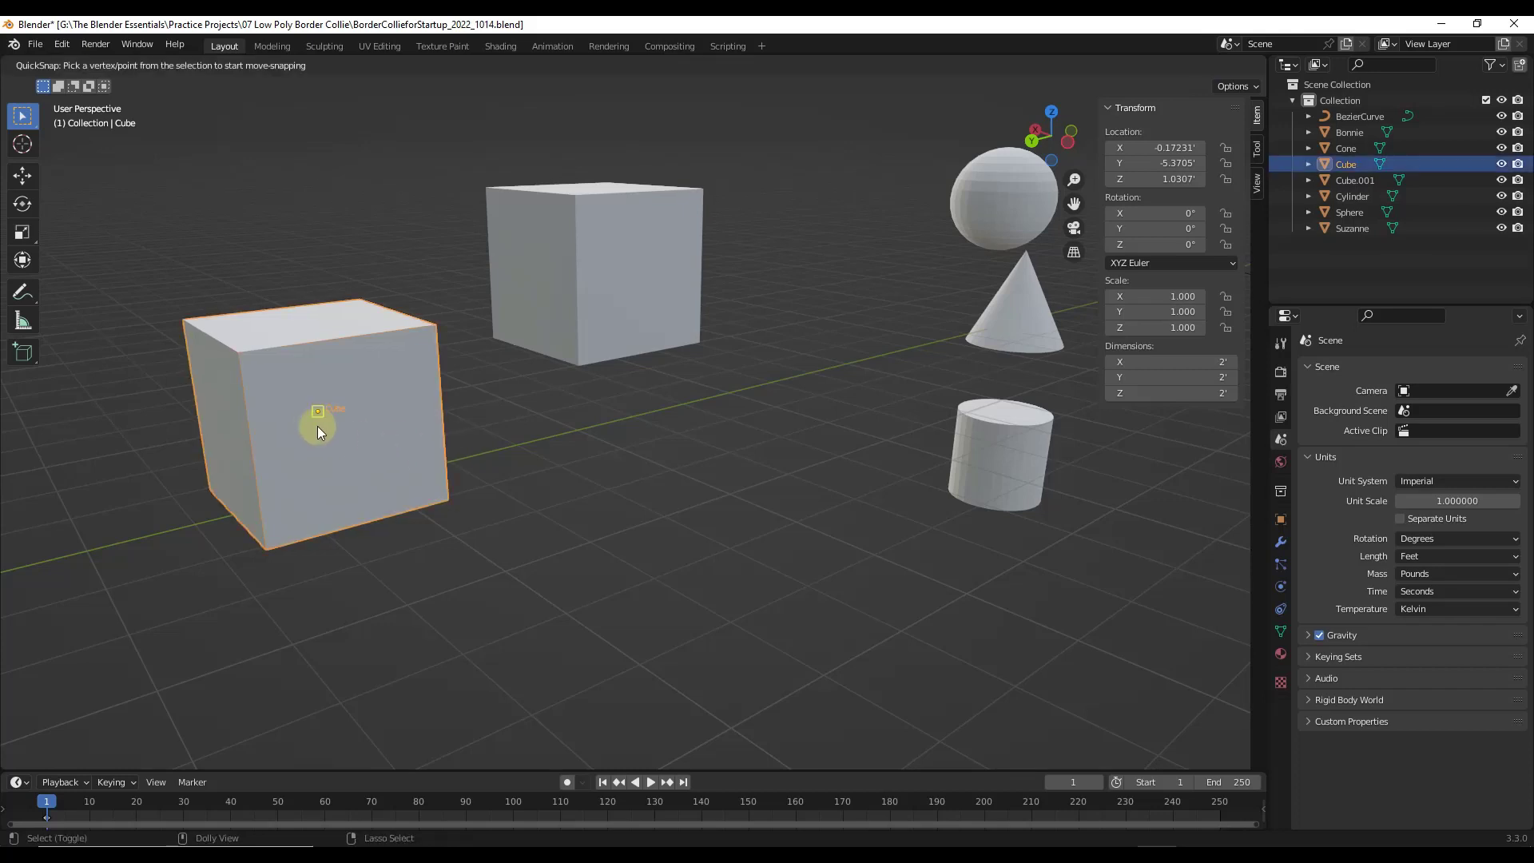
left_click(269, 550)
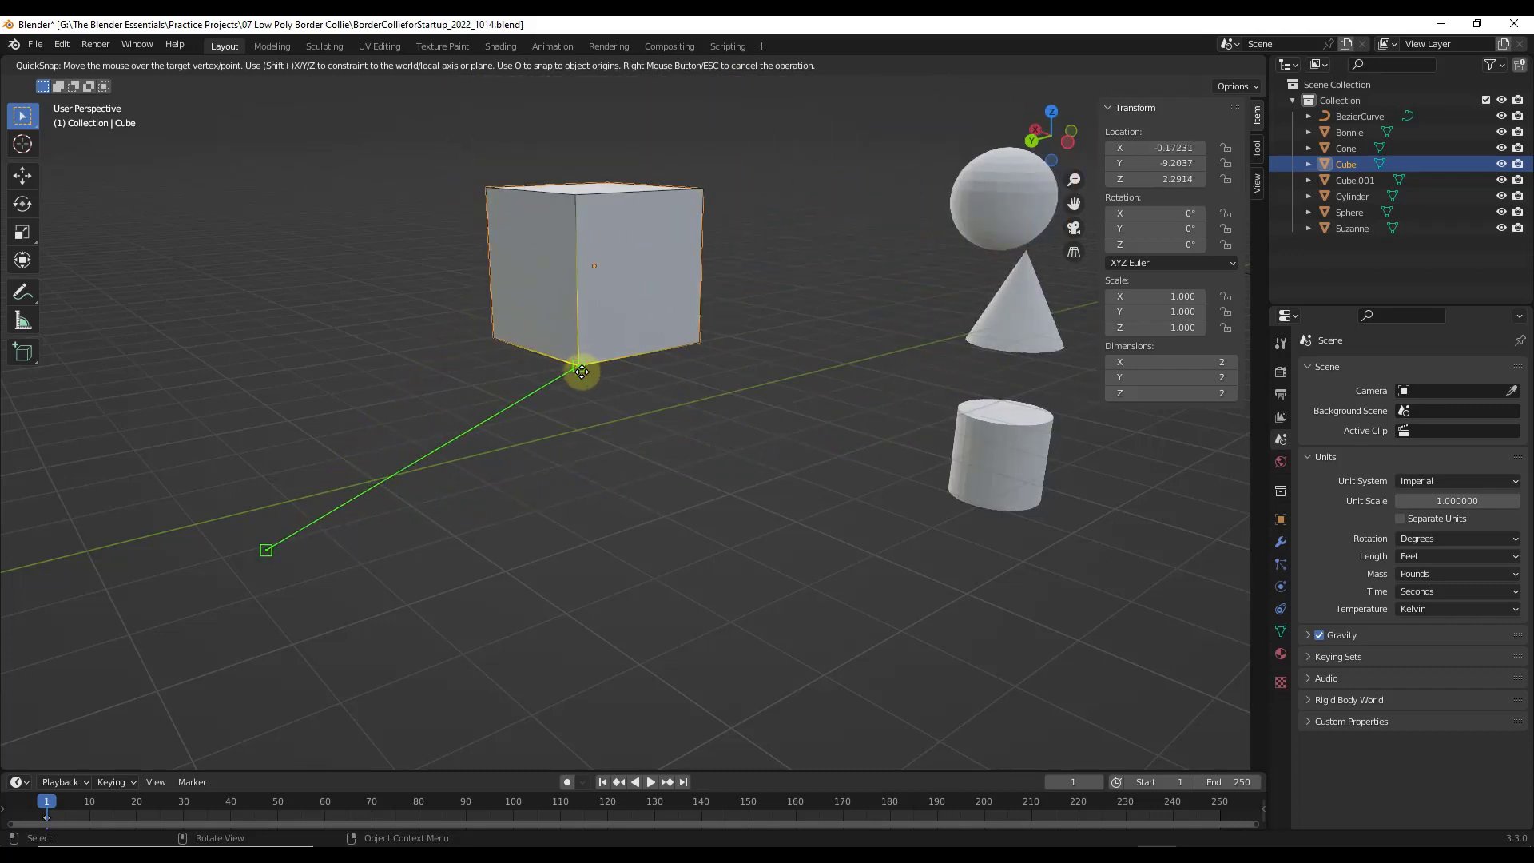
left_click(700, 348)
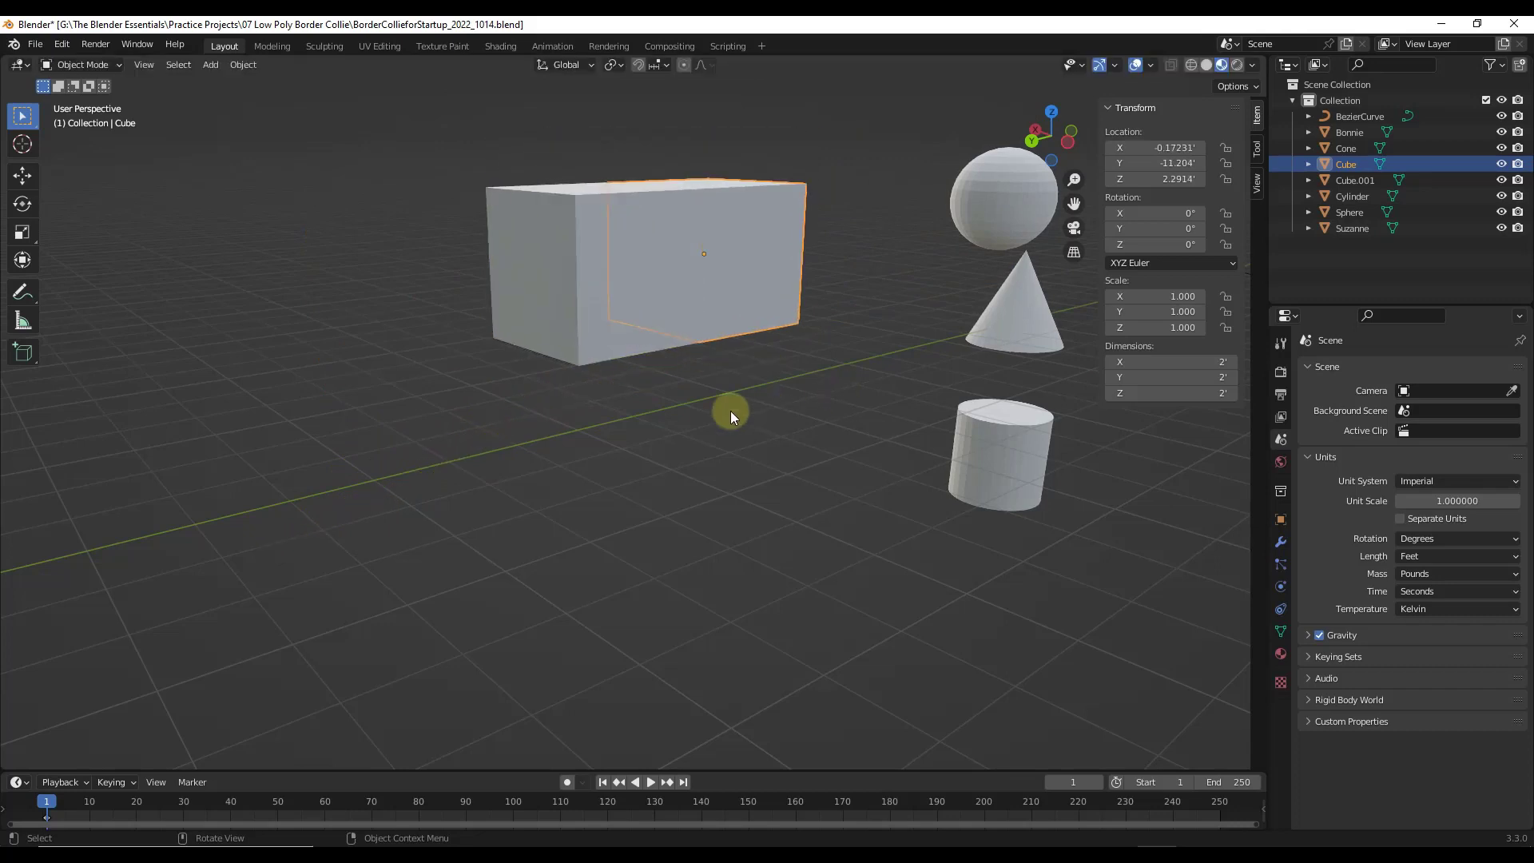
QuickSnap Cube.001's bottom-front corner flush to the other cube, ending at X -0.17231, Y -9.2037.
left_click(605, 298)
key("ctrl+shift+v")
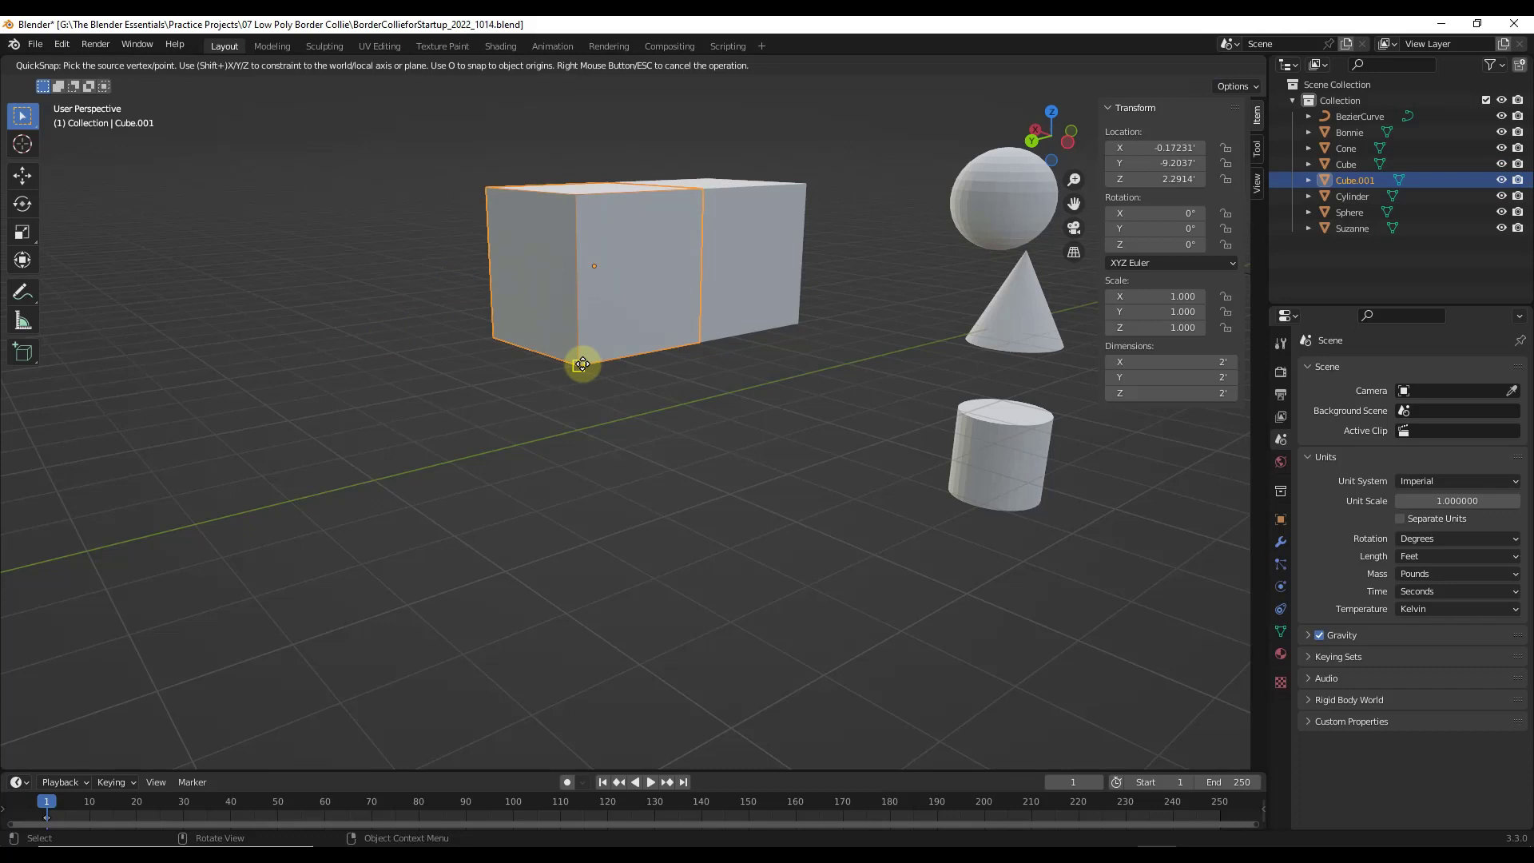
key("Escape")
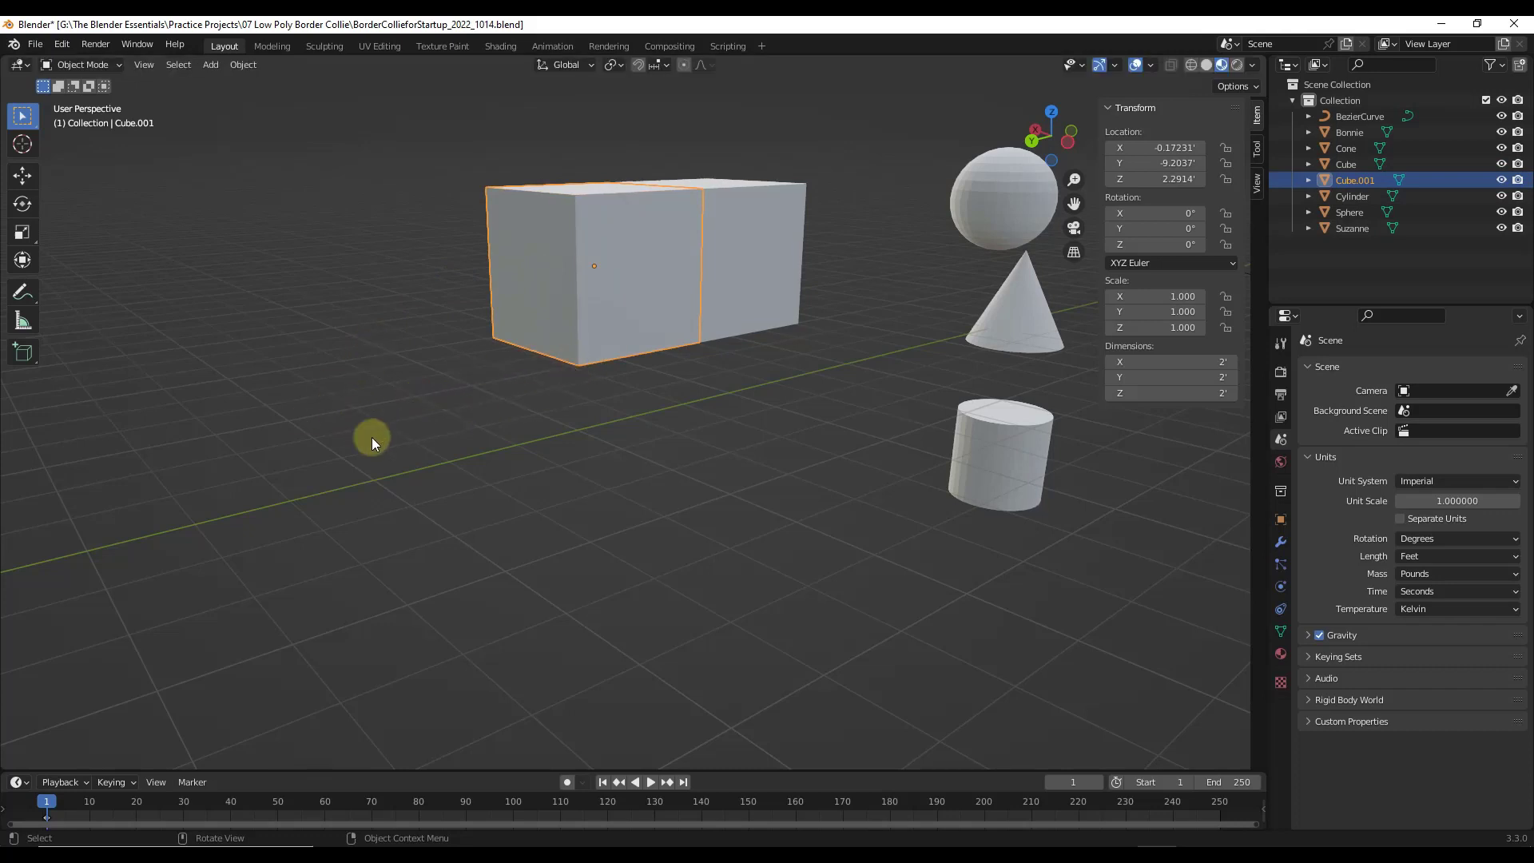
key("ctrl+shift+v")
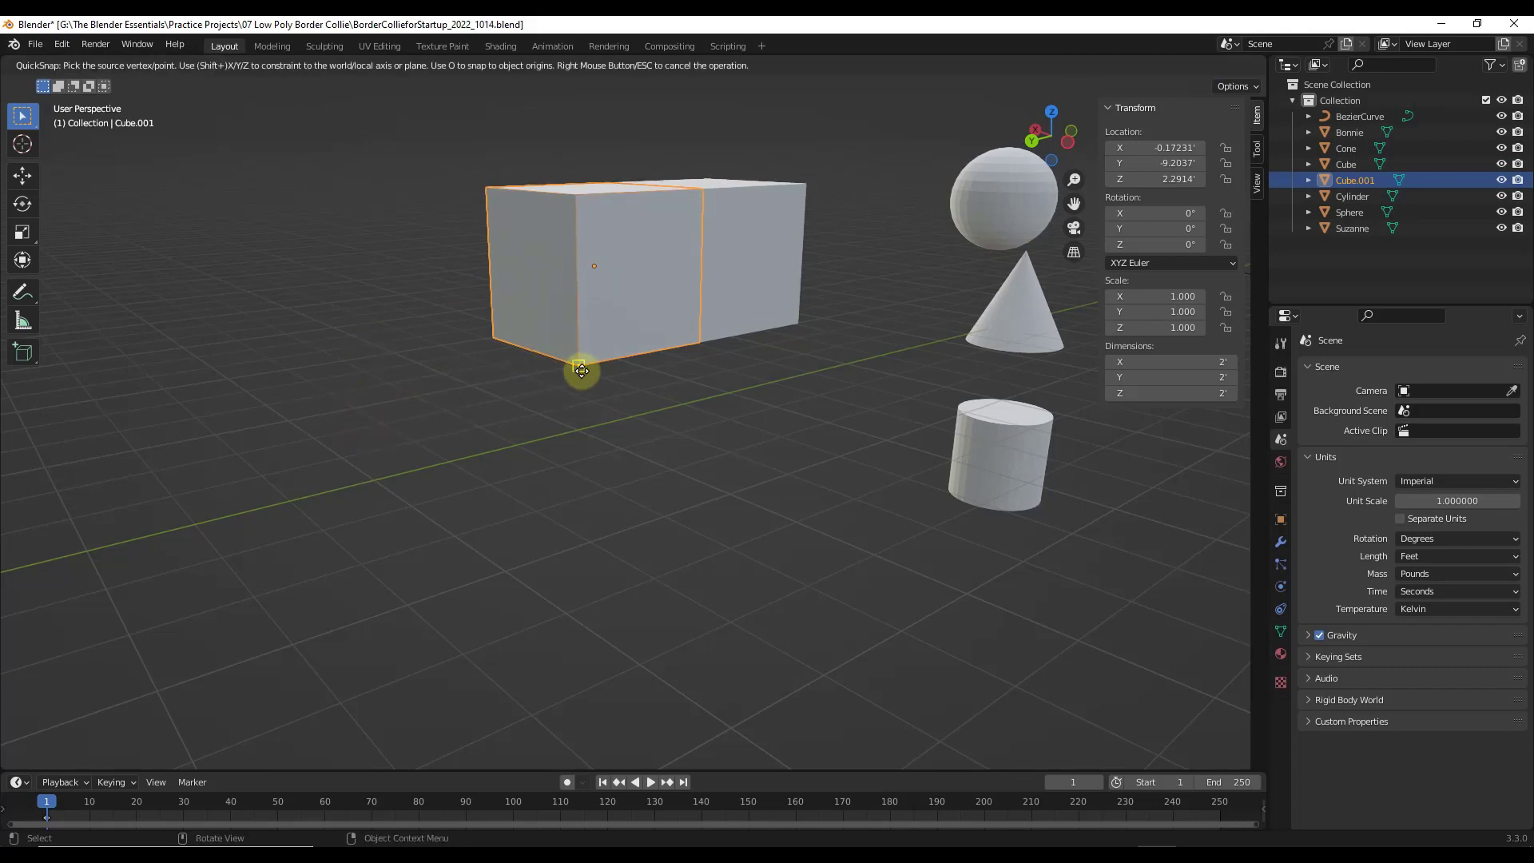
left_click(583, 367)
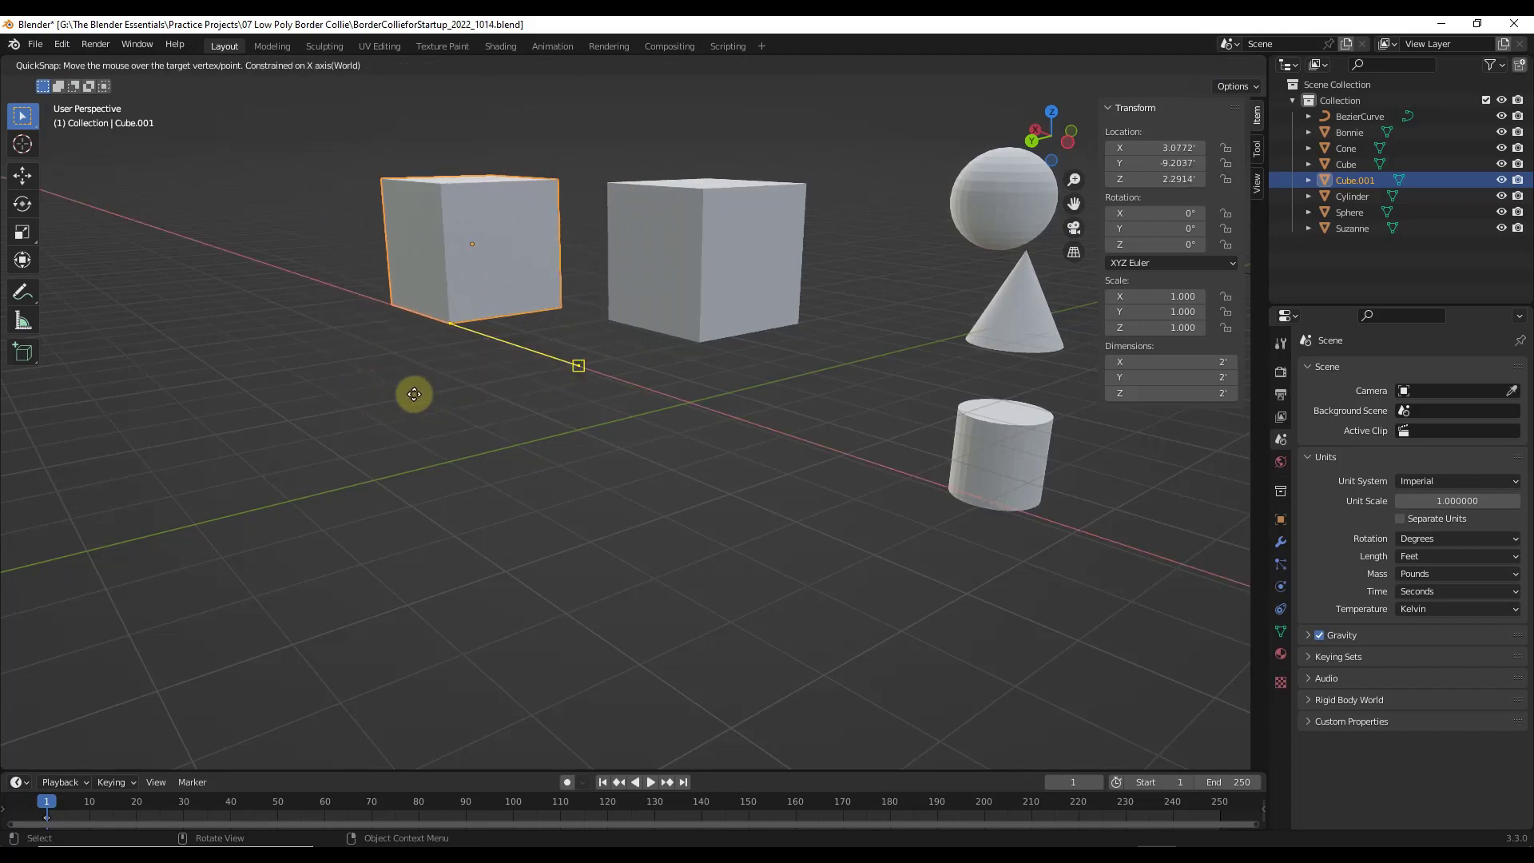
key("y")
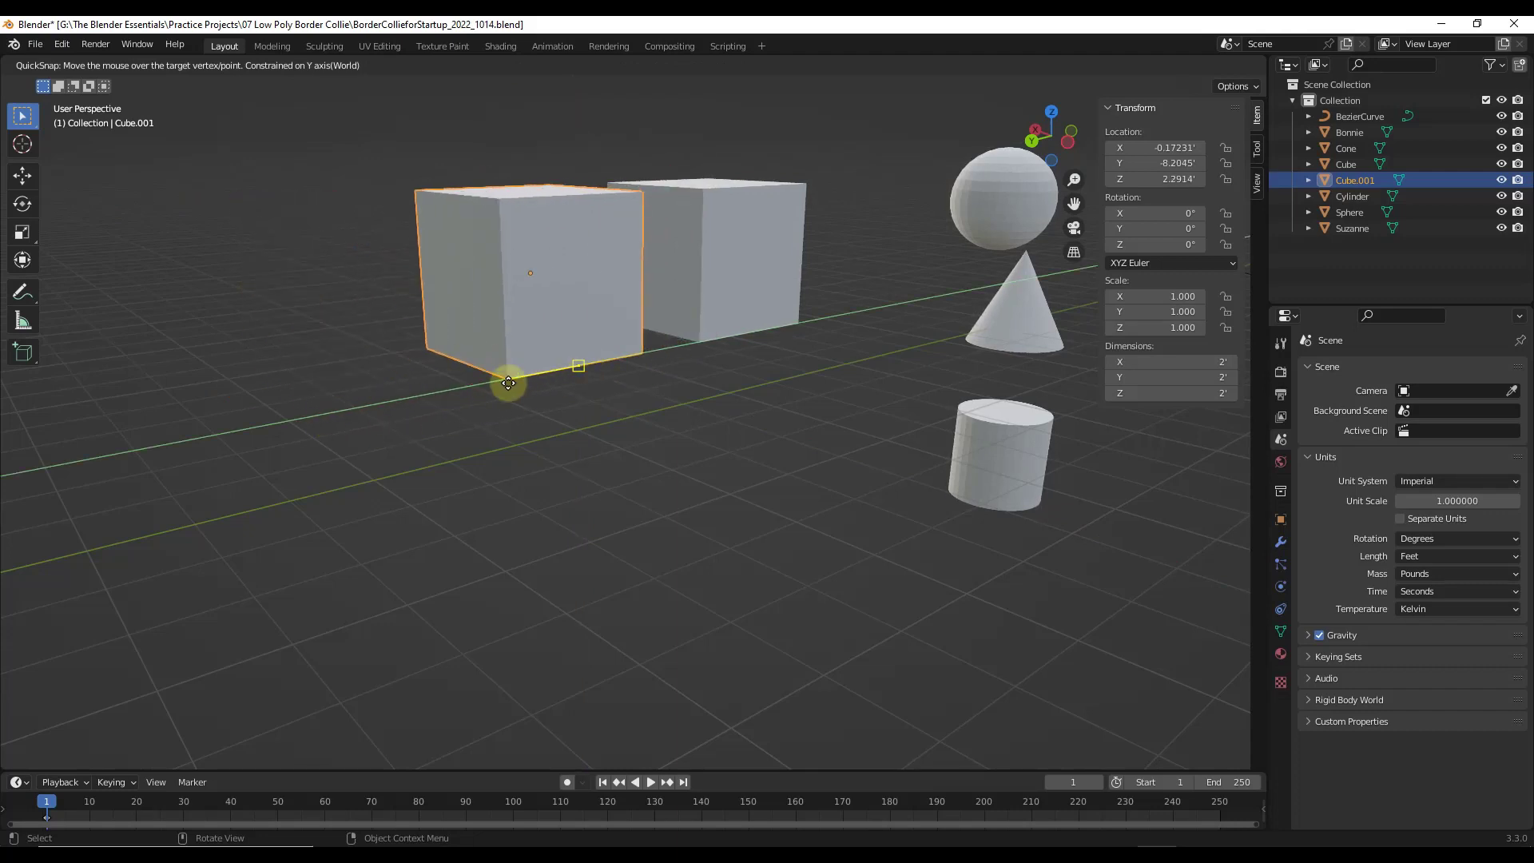
key("shift+x")
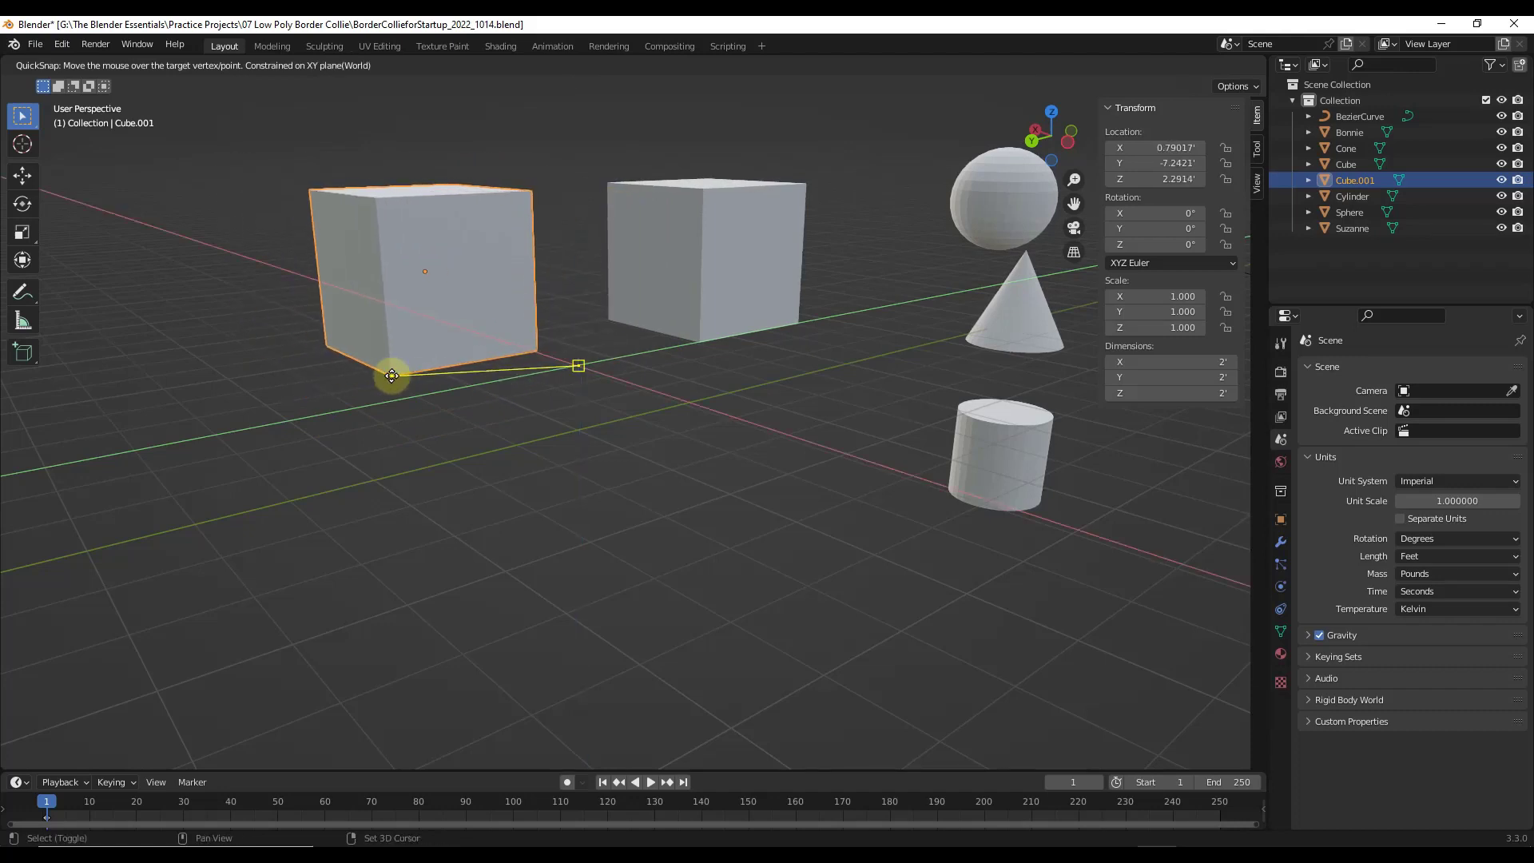
key("shift+y")
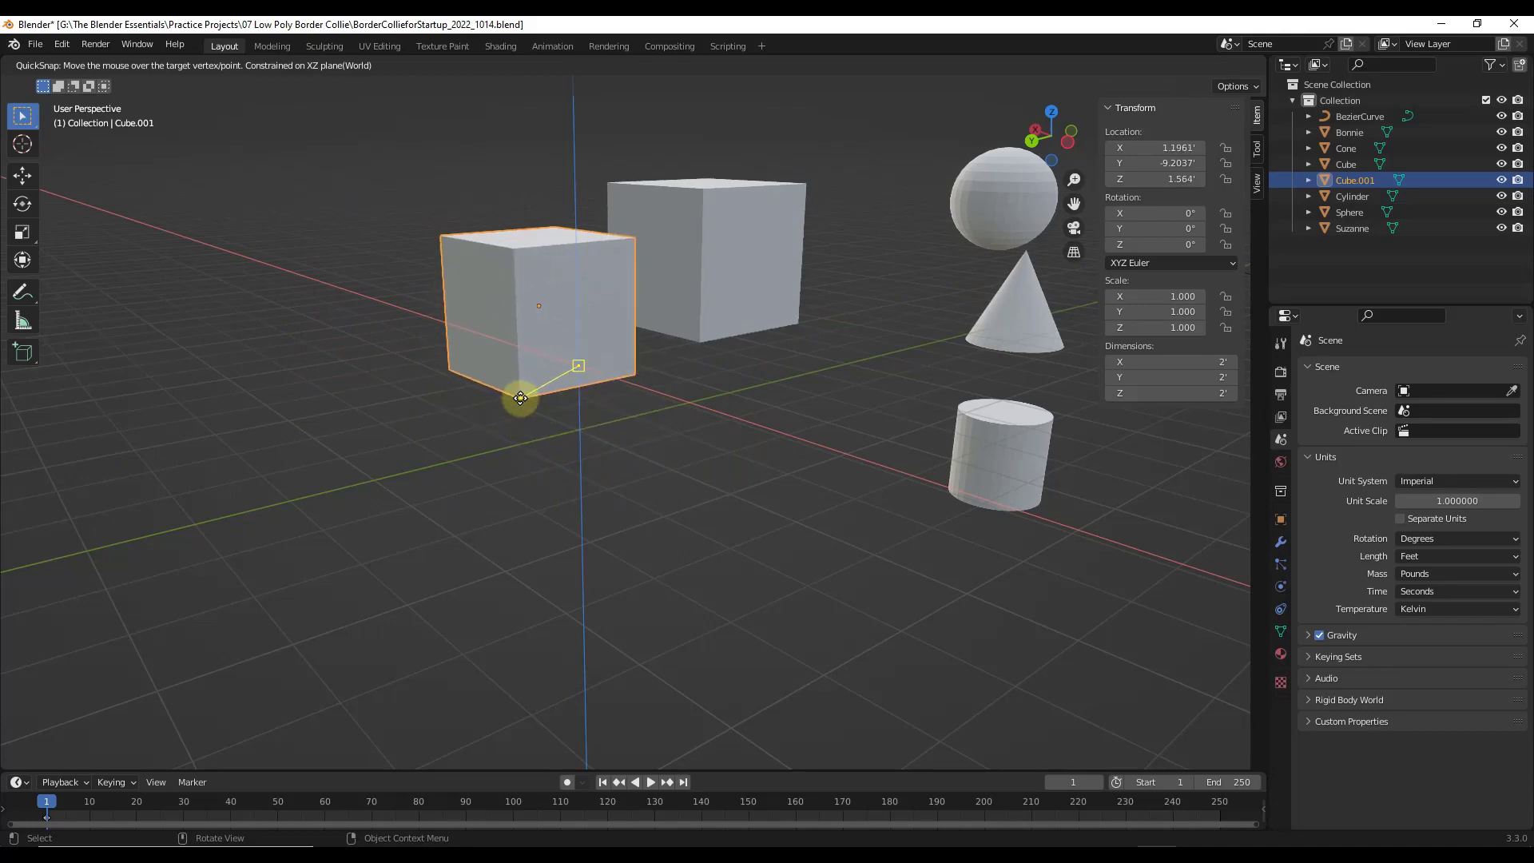
left_click(520, 398)
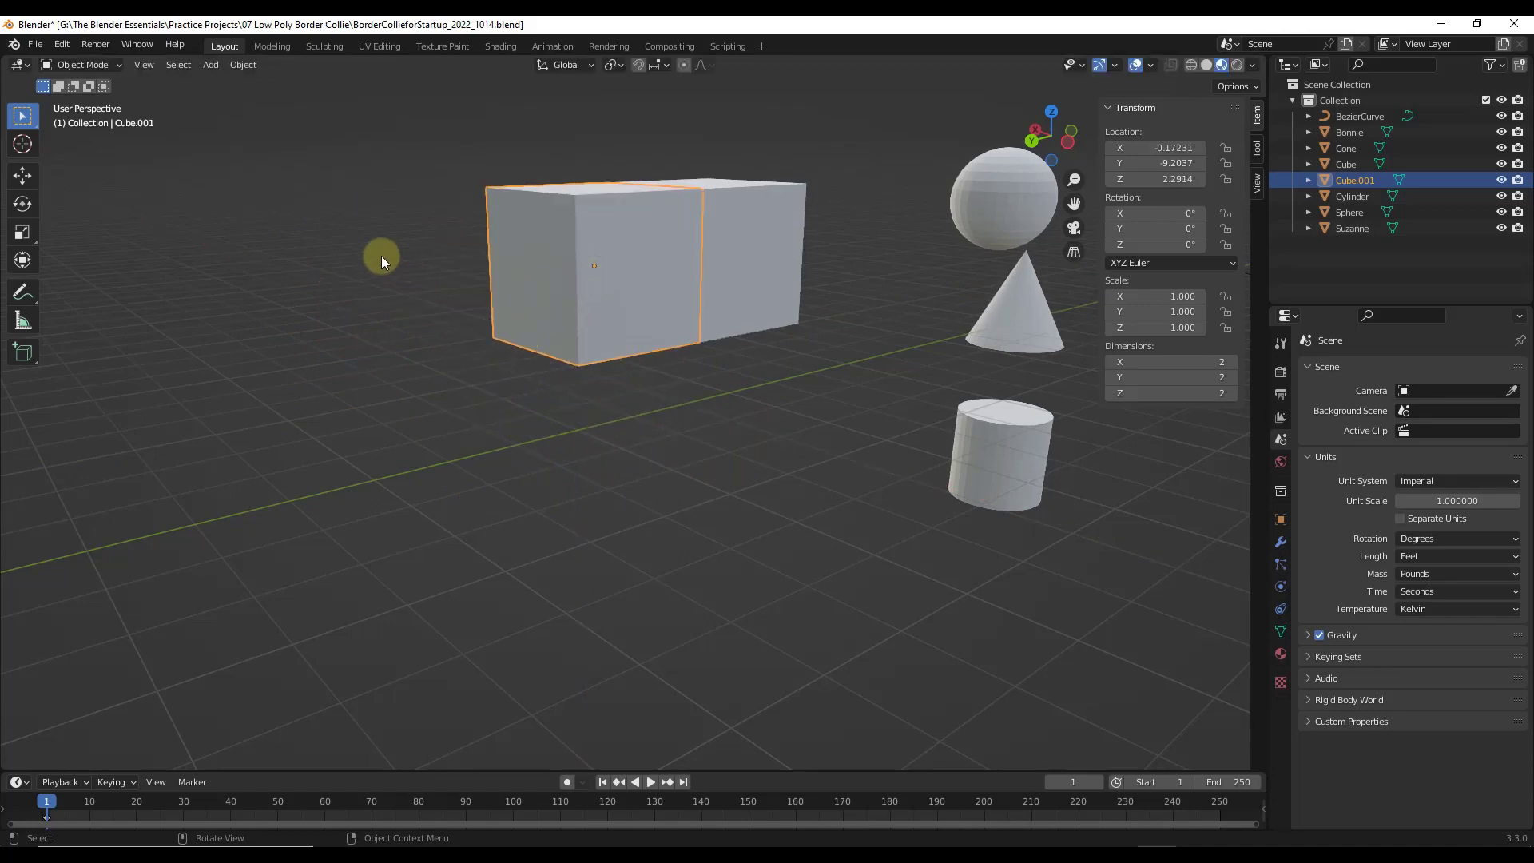
QuickSnap the sphere's bottom point onto the cone tip, moving it to Y -20.676, Z 2.6195.
scroll(344, 255, "down", 3)
scroll(795, 258, "up", 4)
scroll(831, 263, "up", 3)
key("ctrl+shift+v")
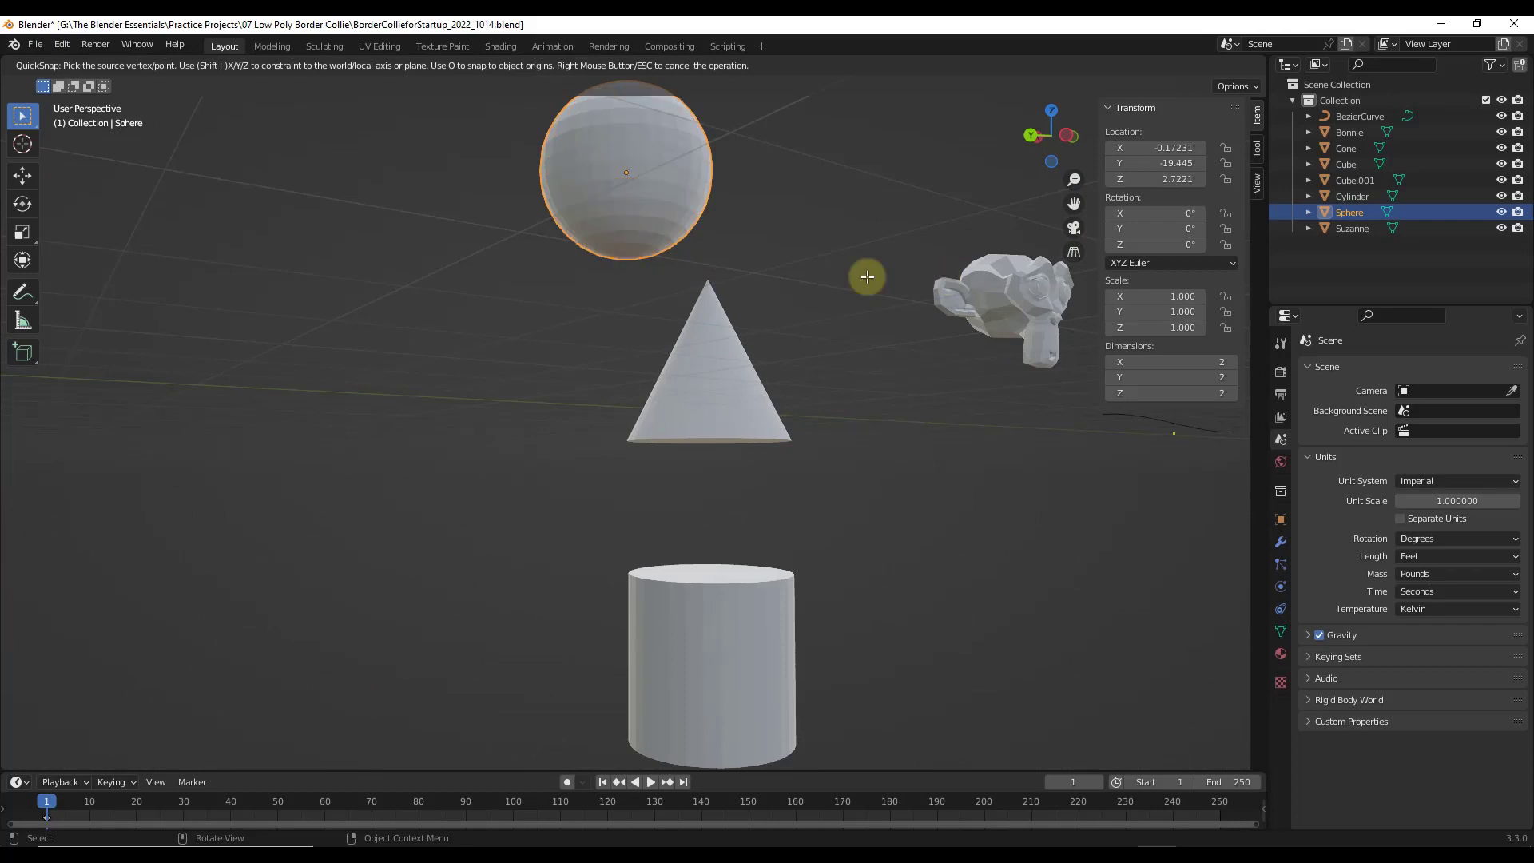
scroll(651, 233, "up", 4)
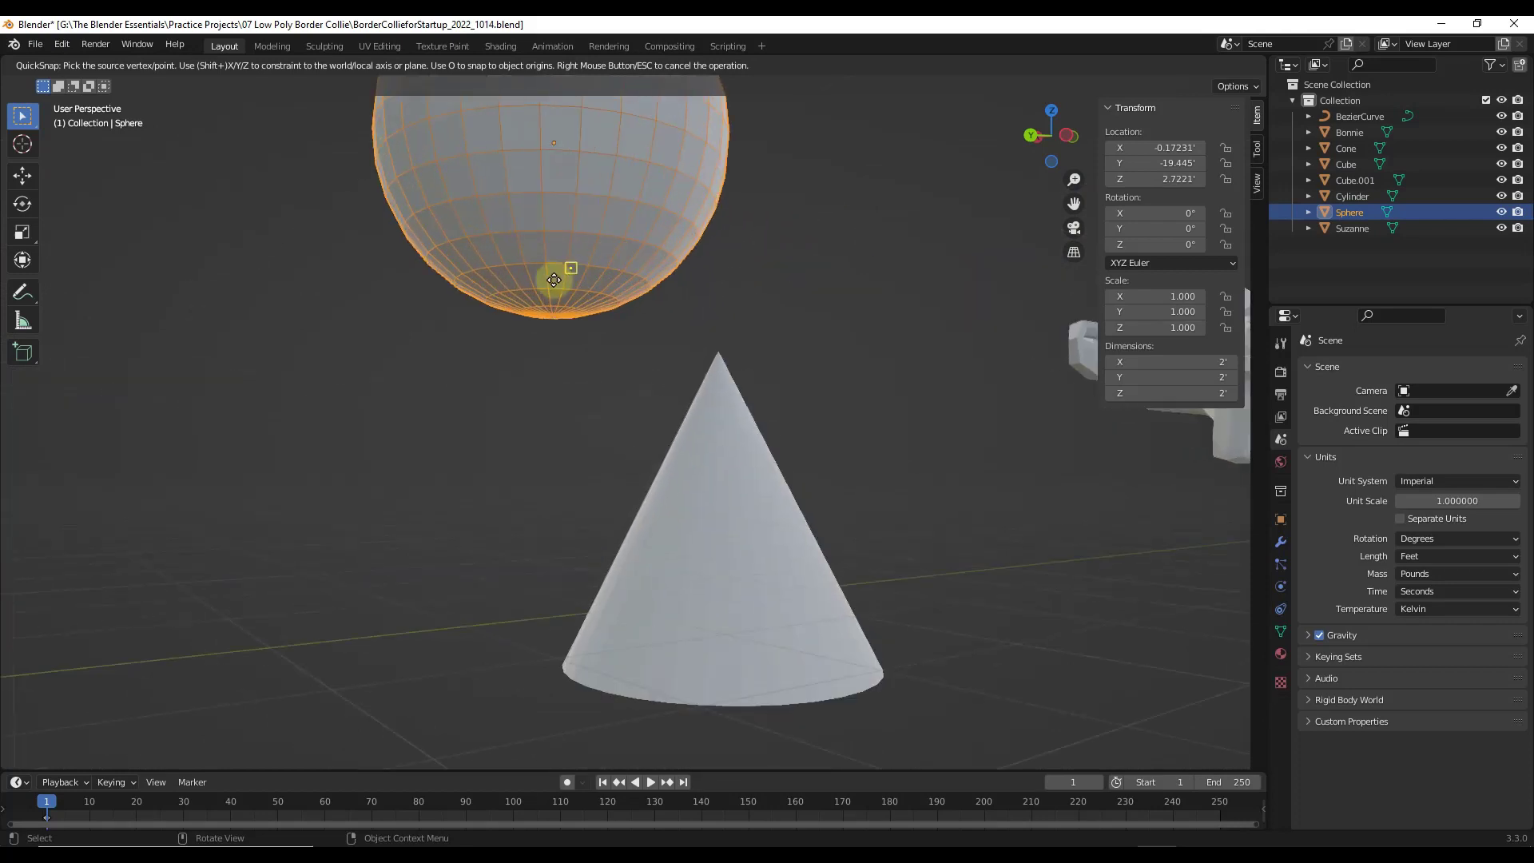
mouse_move(547, 309)
middle_mouse_down()
mouse_move(558, 267)
mouse_move(530, 308)
middle_mouse_up()
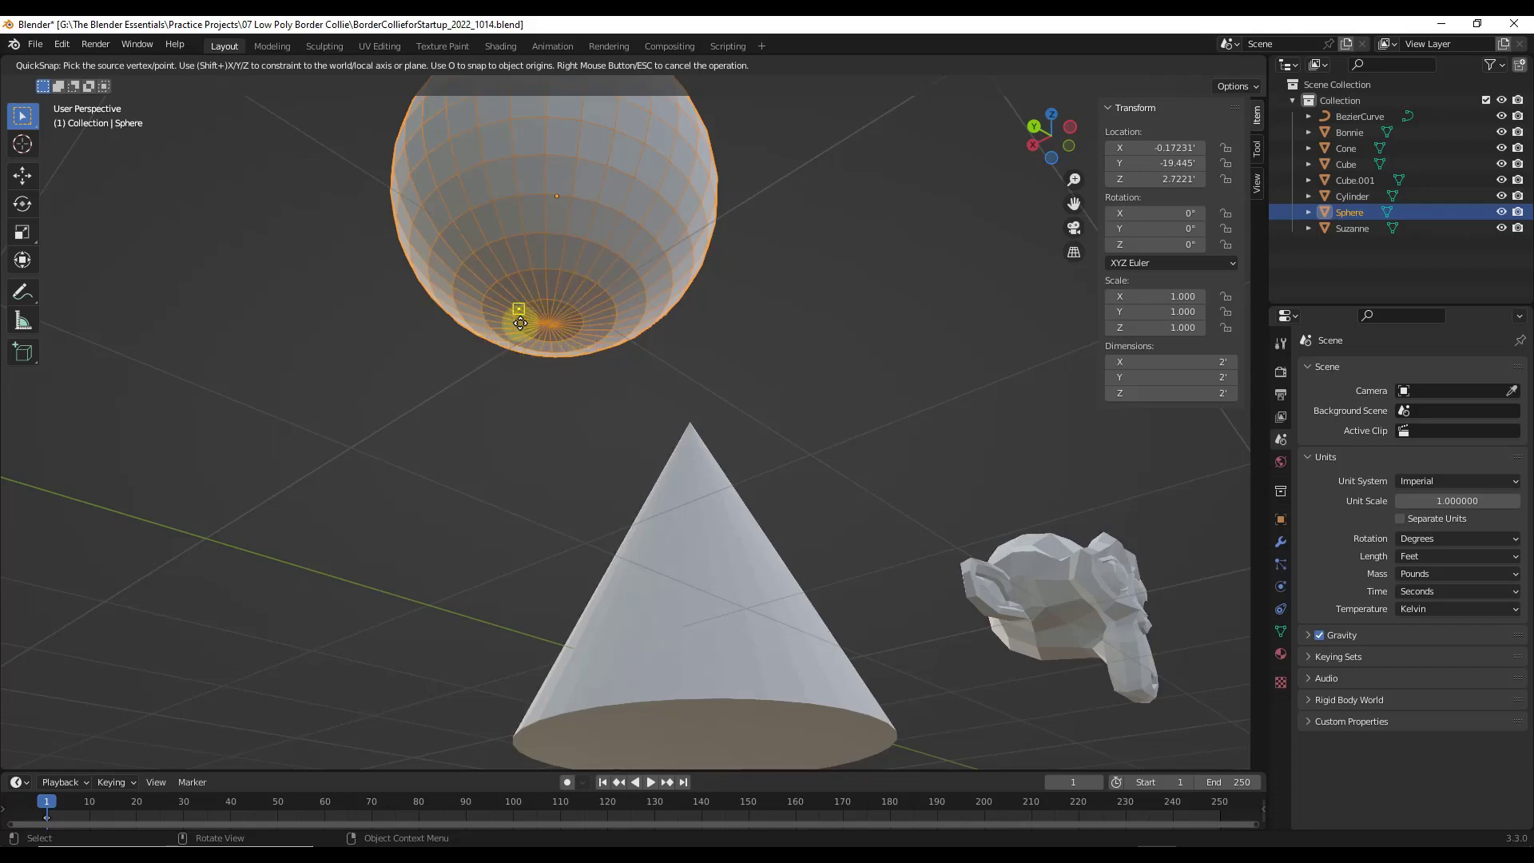
left_click(549, 323)
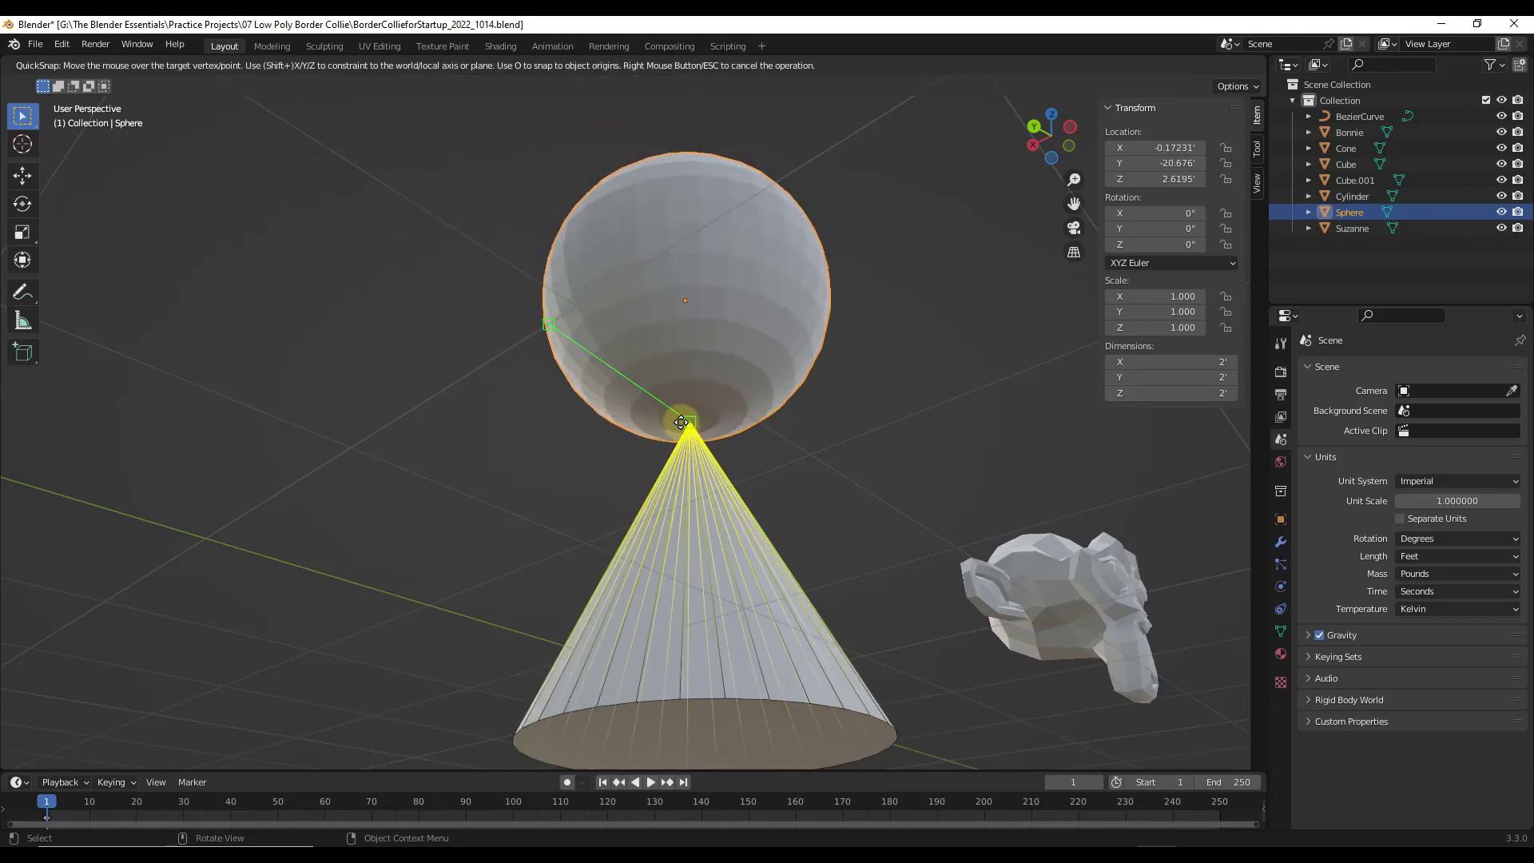
left_click(688, 425)
Orbit to view the sphere-on-cone stack and select the cone.
scroll(693, 430, "down", 5)
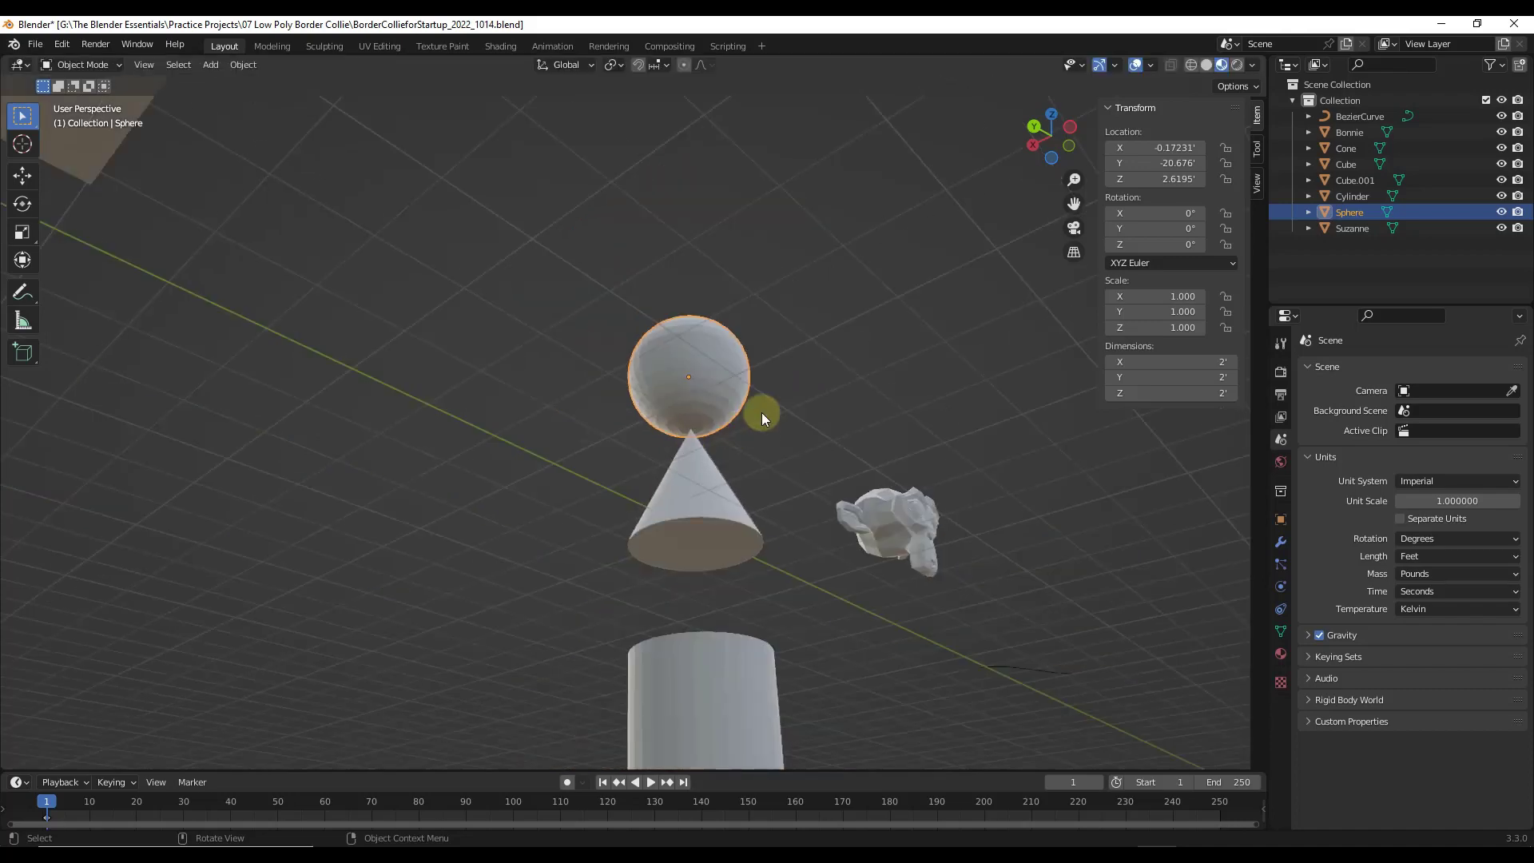
middle_click_drag(760, 413, 730, 434)
scroll(745, 449, "down", 3)
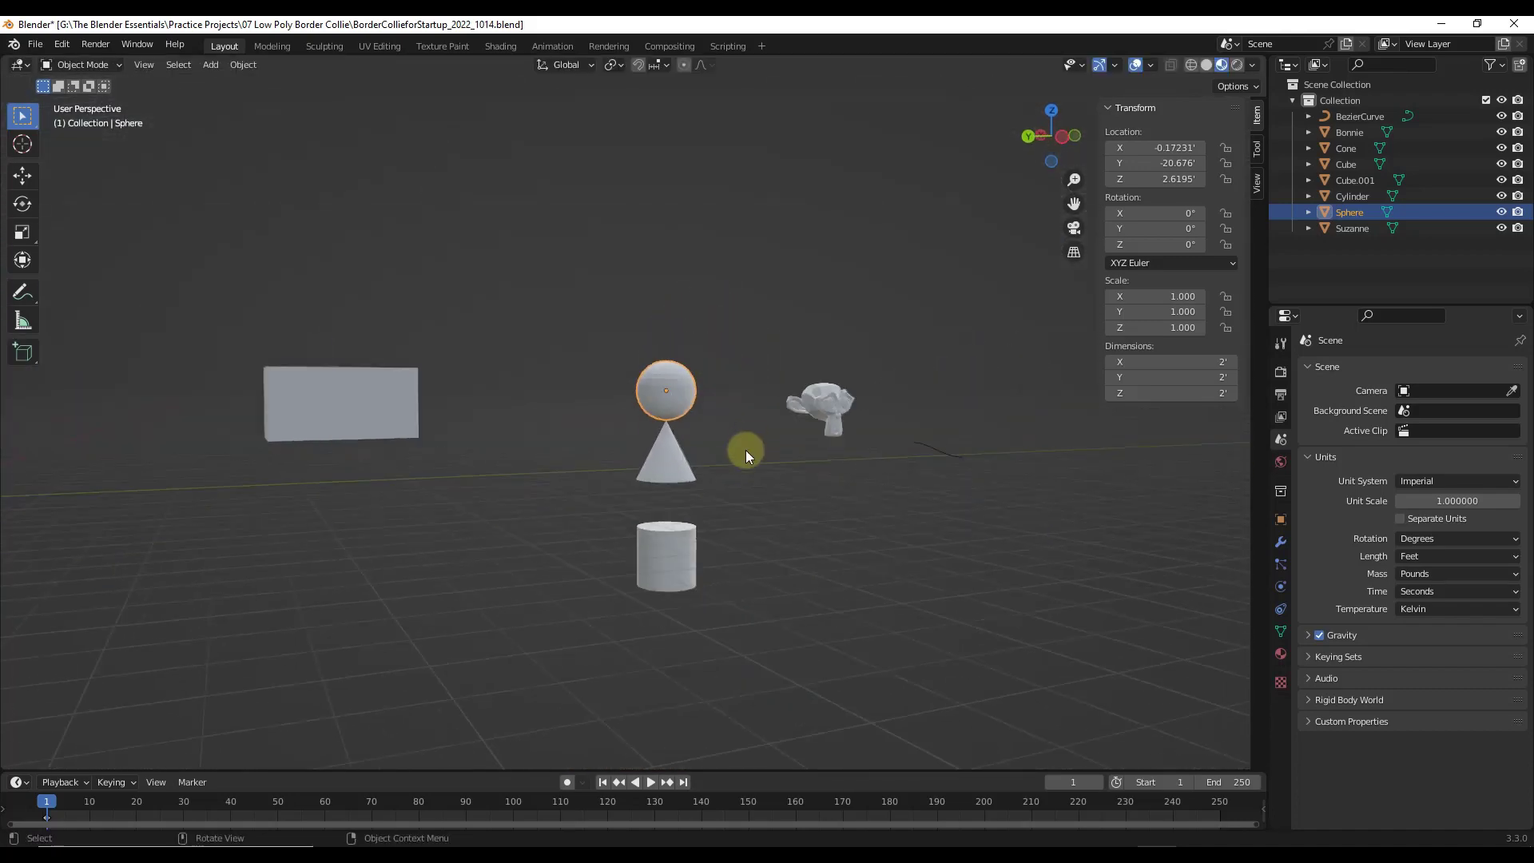
scroll(745, 449, "up", 4)
left_click(607, 481)
Edit the cone and cylinder together in Edit Mode and select the cone's bottom face.
left_click(617, 612, "shift")
scroll(617, 637, "up", 3)
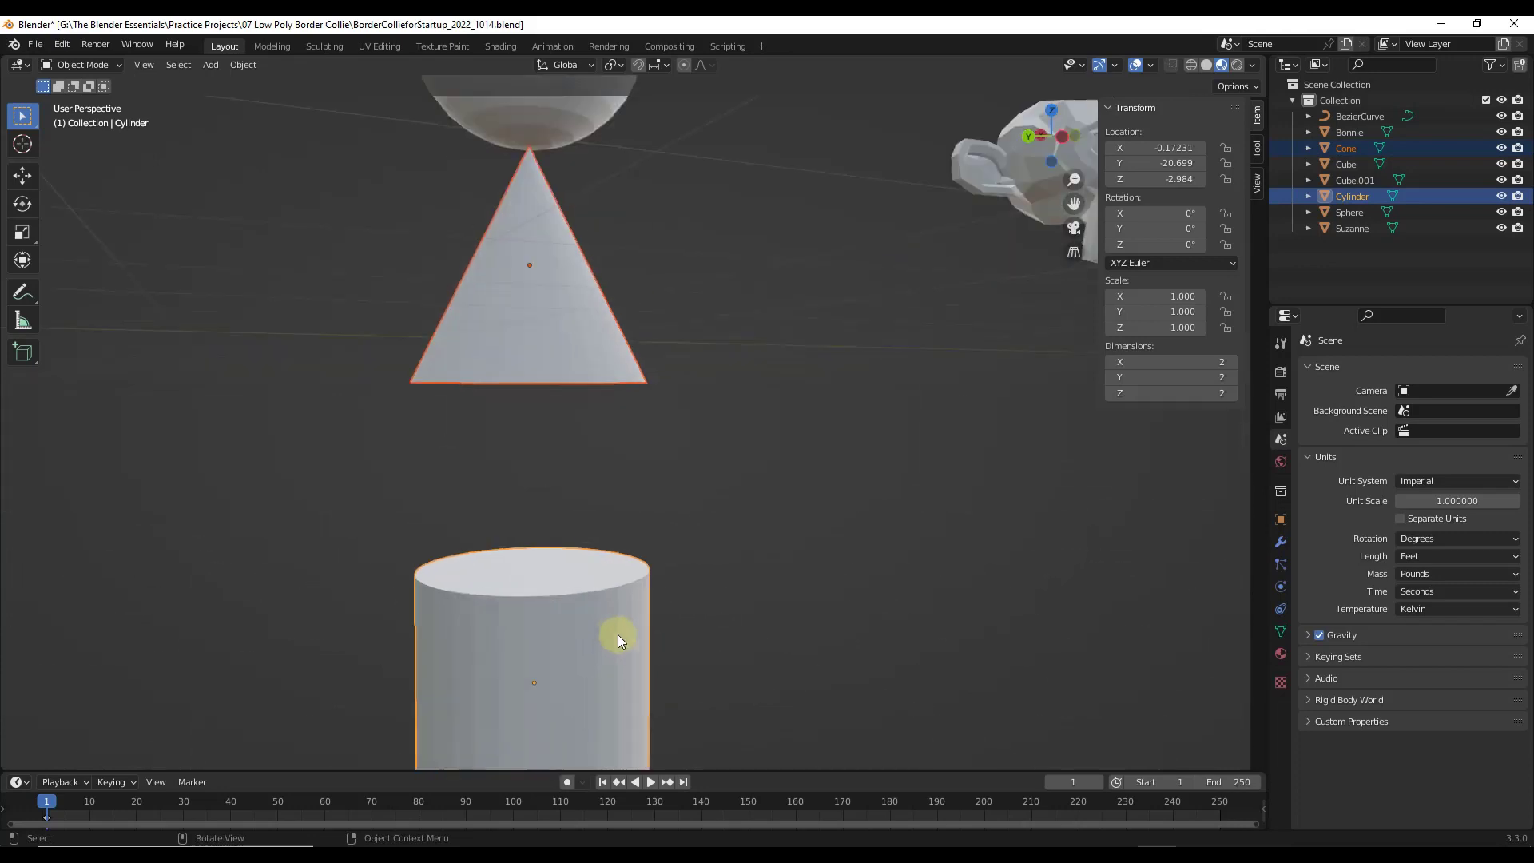
scroll(569, 419, "down", 5)
mouse_move(568, 418)
middle_mouse_down()
mouse_move(589, 405)
mouse_move(548, 403)
middle_mouse_up()
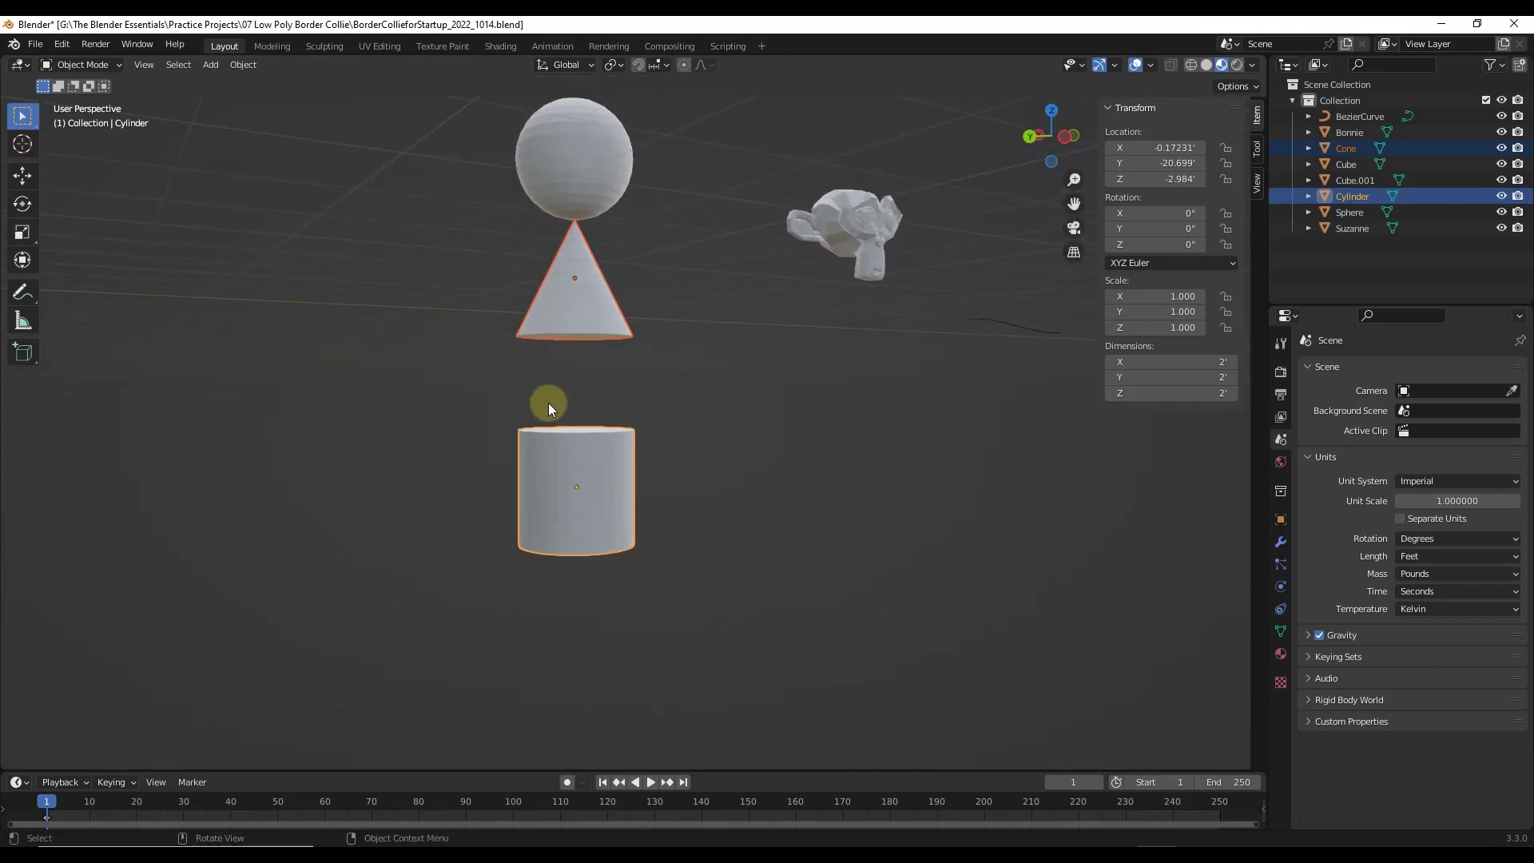
key("Tab")
middle_click_drag(586, 333, 574, 338)
left_click(574, 338)
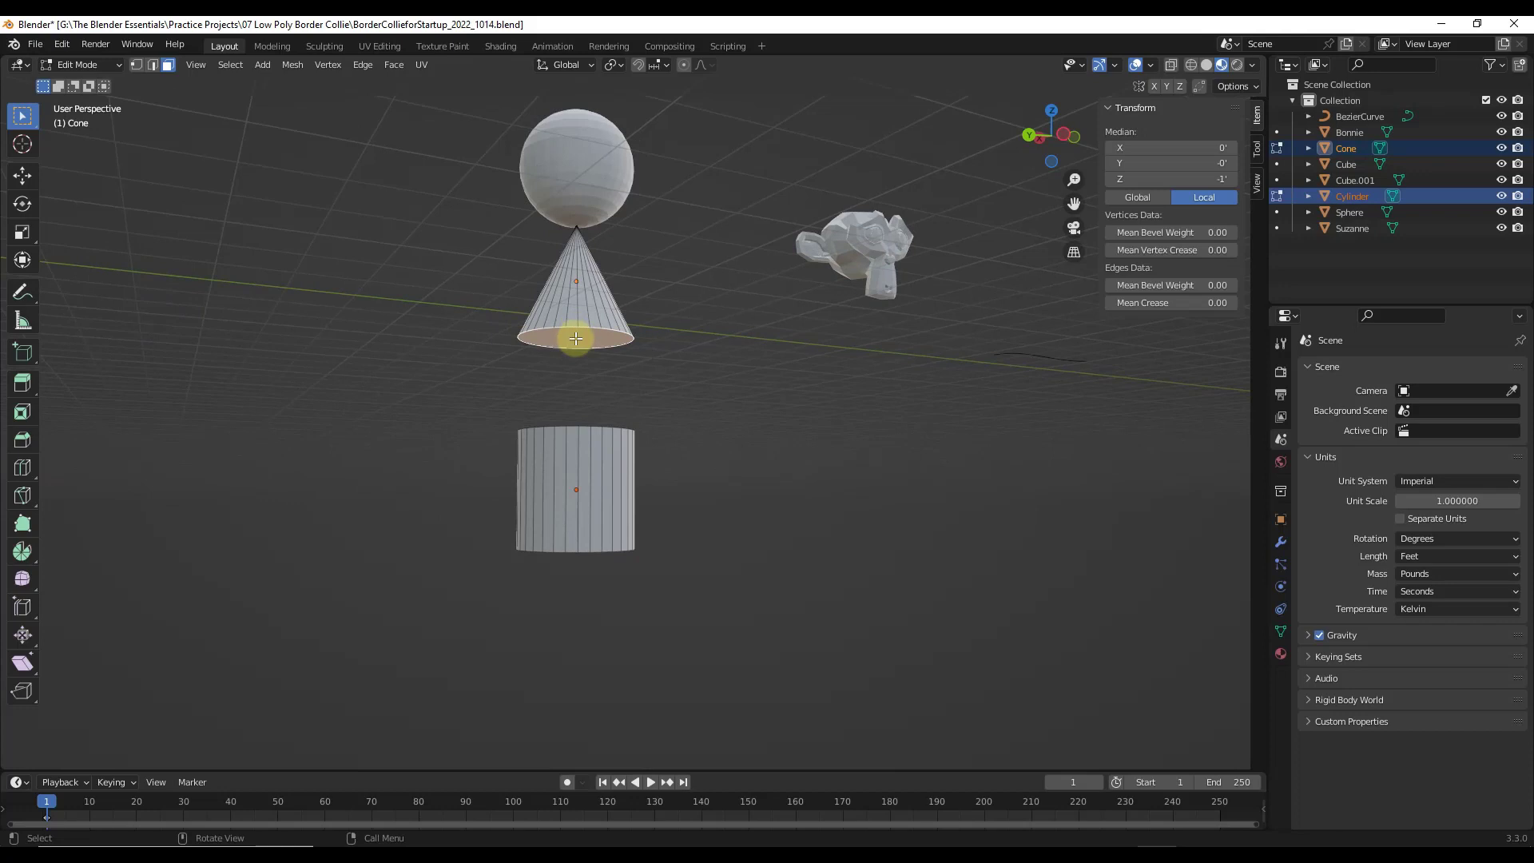
QuickSnap the cone's base ring onto the cylinder's top edge, then leave Edit Mode.
key("ctrl+shift+v")
left_click(578, 323)
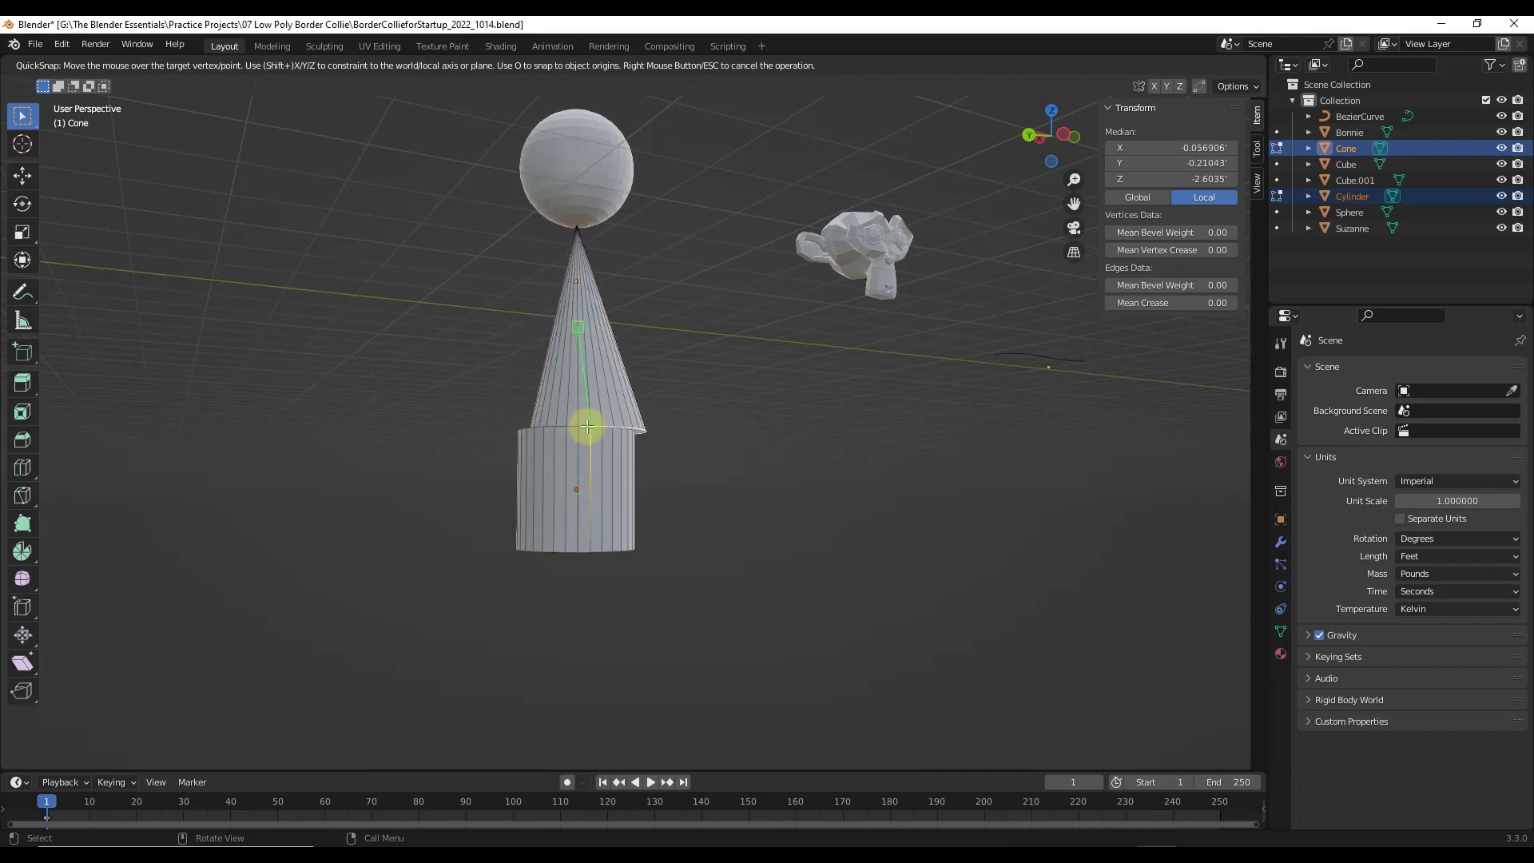
left_click(579, 428)
scroll(603, 466, "down", 4)
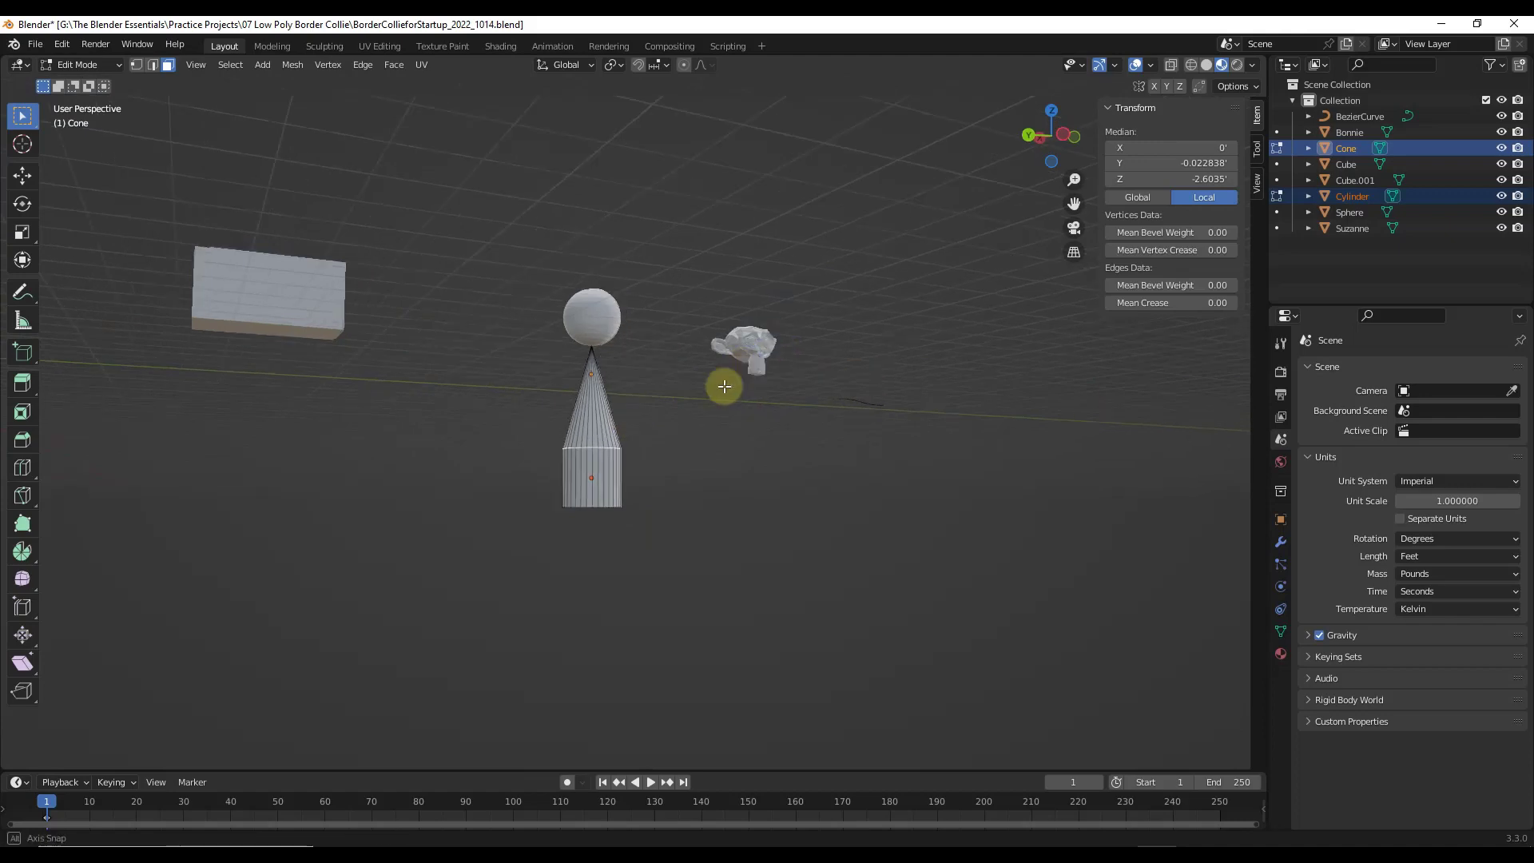
scroll(707, 389, "down", 1)
key("Tab")
Select Suzanne and QuickSnap it onto the sphere.
scroll(901, 329, "up", 2)
left_click(744, 348)
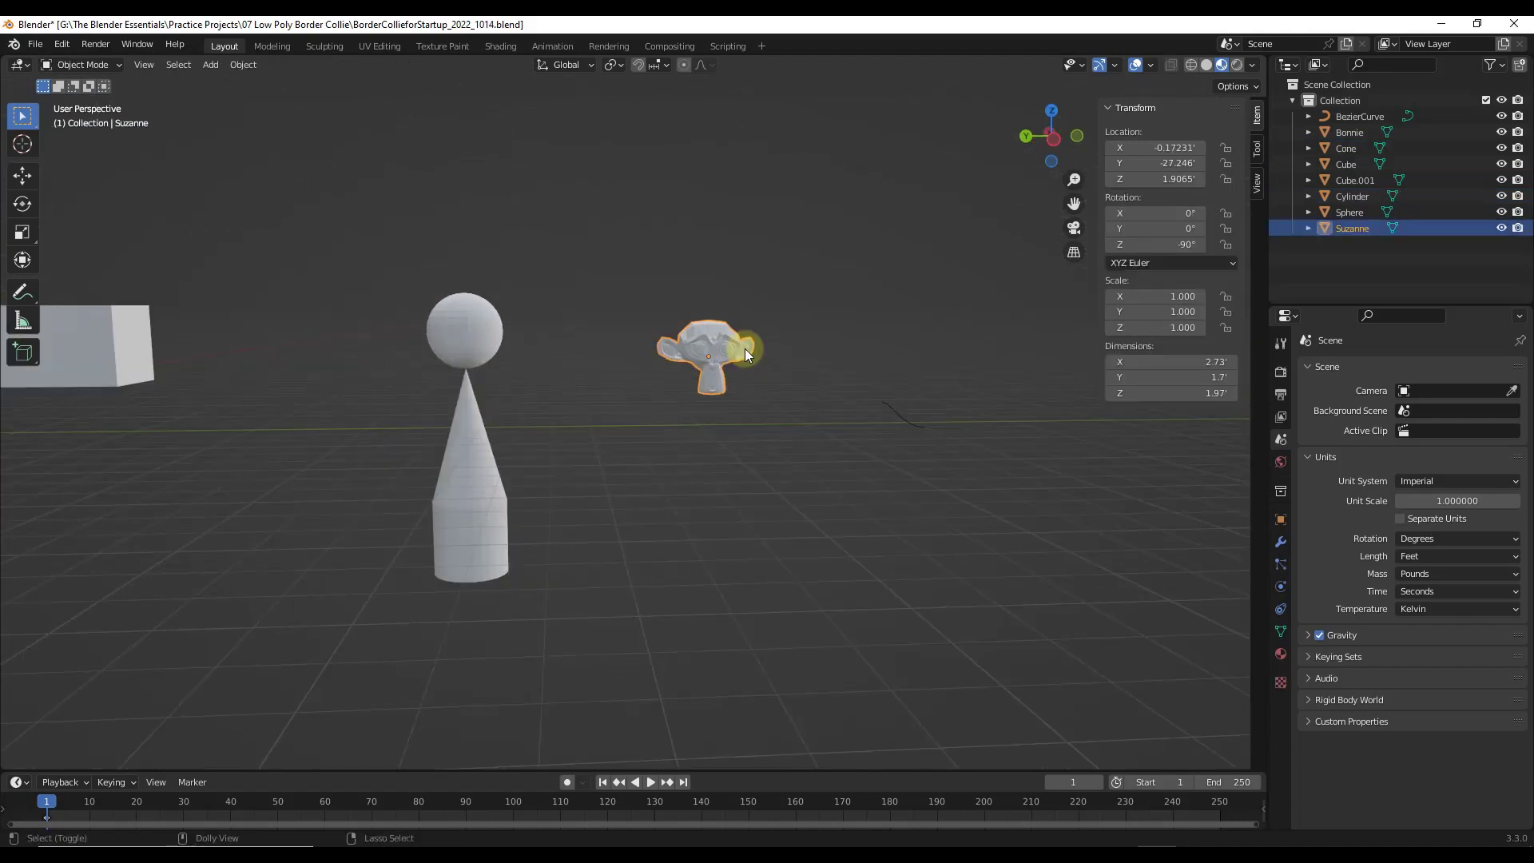
key("ctrl+shift+v")
scroll(686, 360, "up", 4)
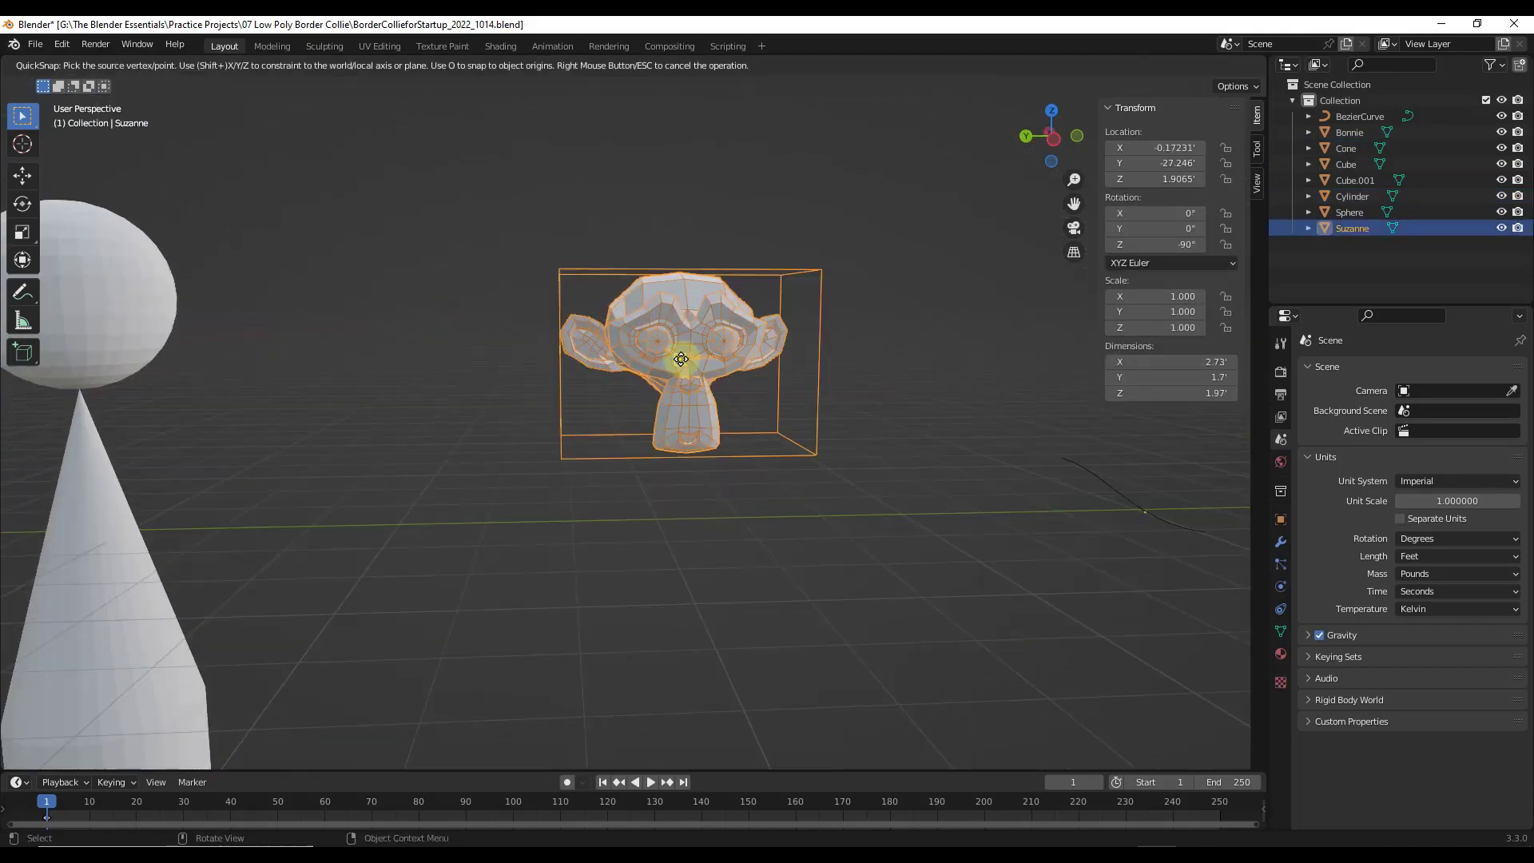
scroll(703, 391, "down", 2)
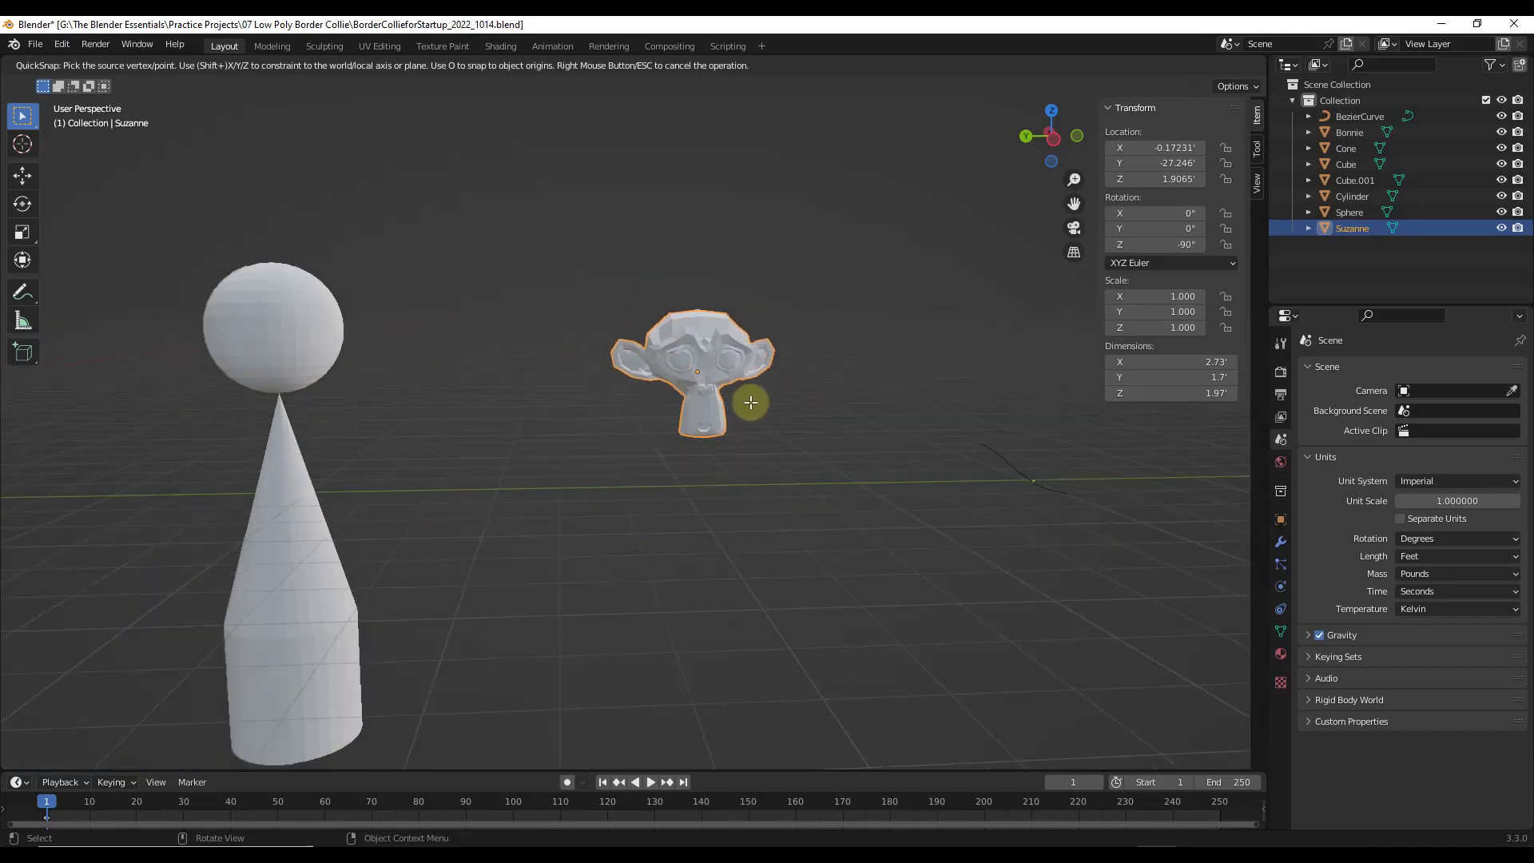
left_click(866, 452)
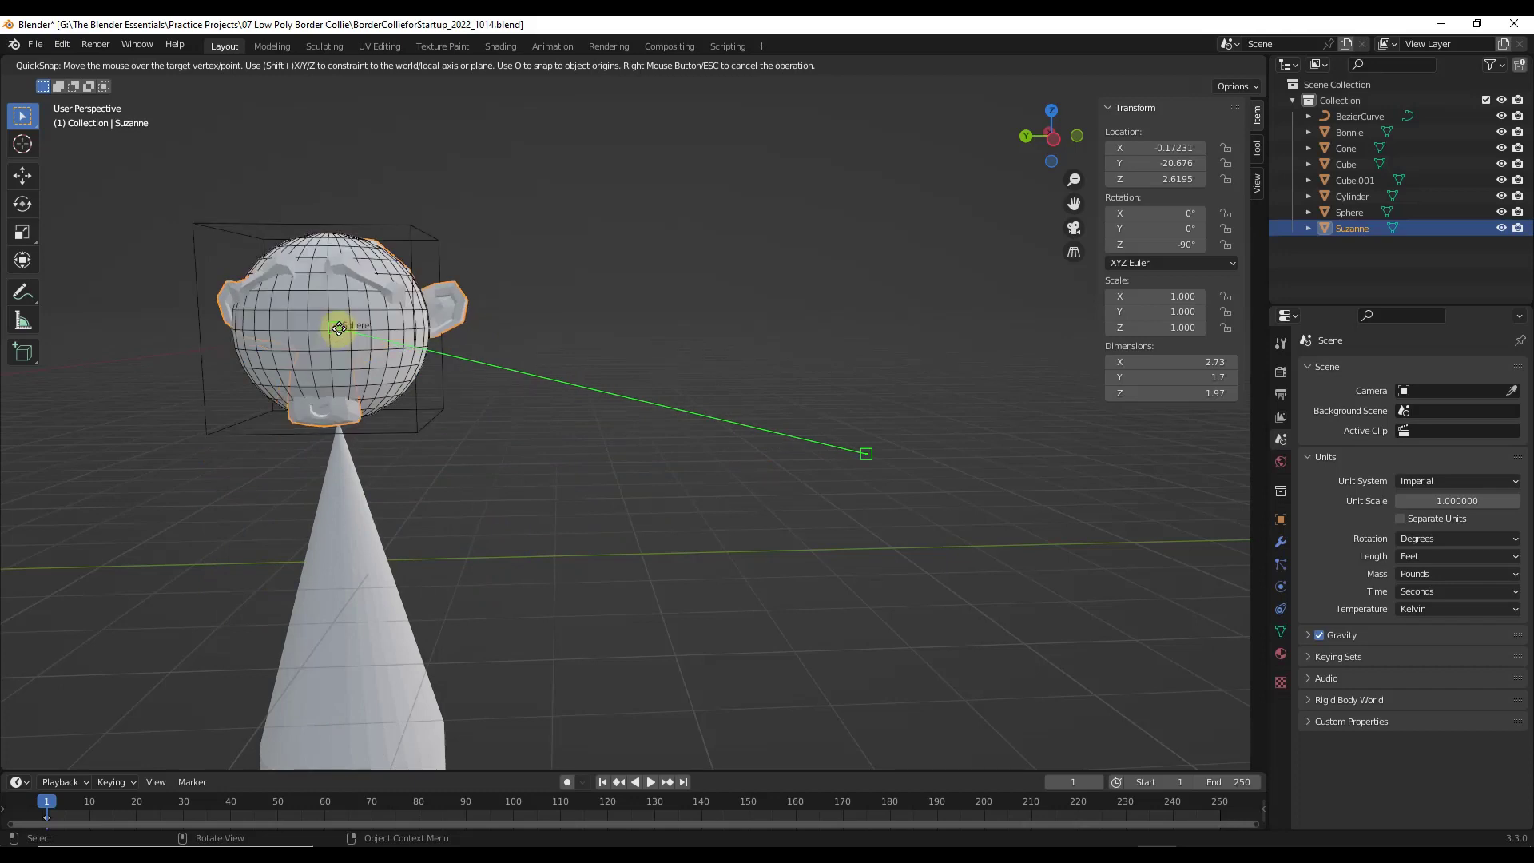
left_click(339, 329)
Move Suzanne straight up along Z so it sits above the sphere.
scroll(400, 356, "down", 3)
key("g")
key("z")
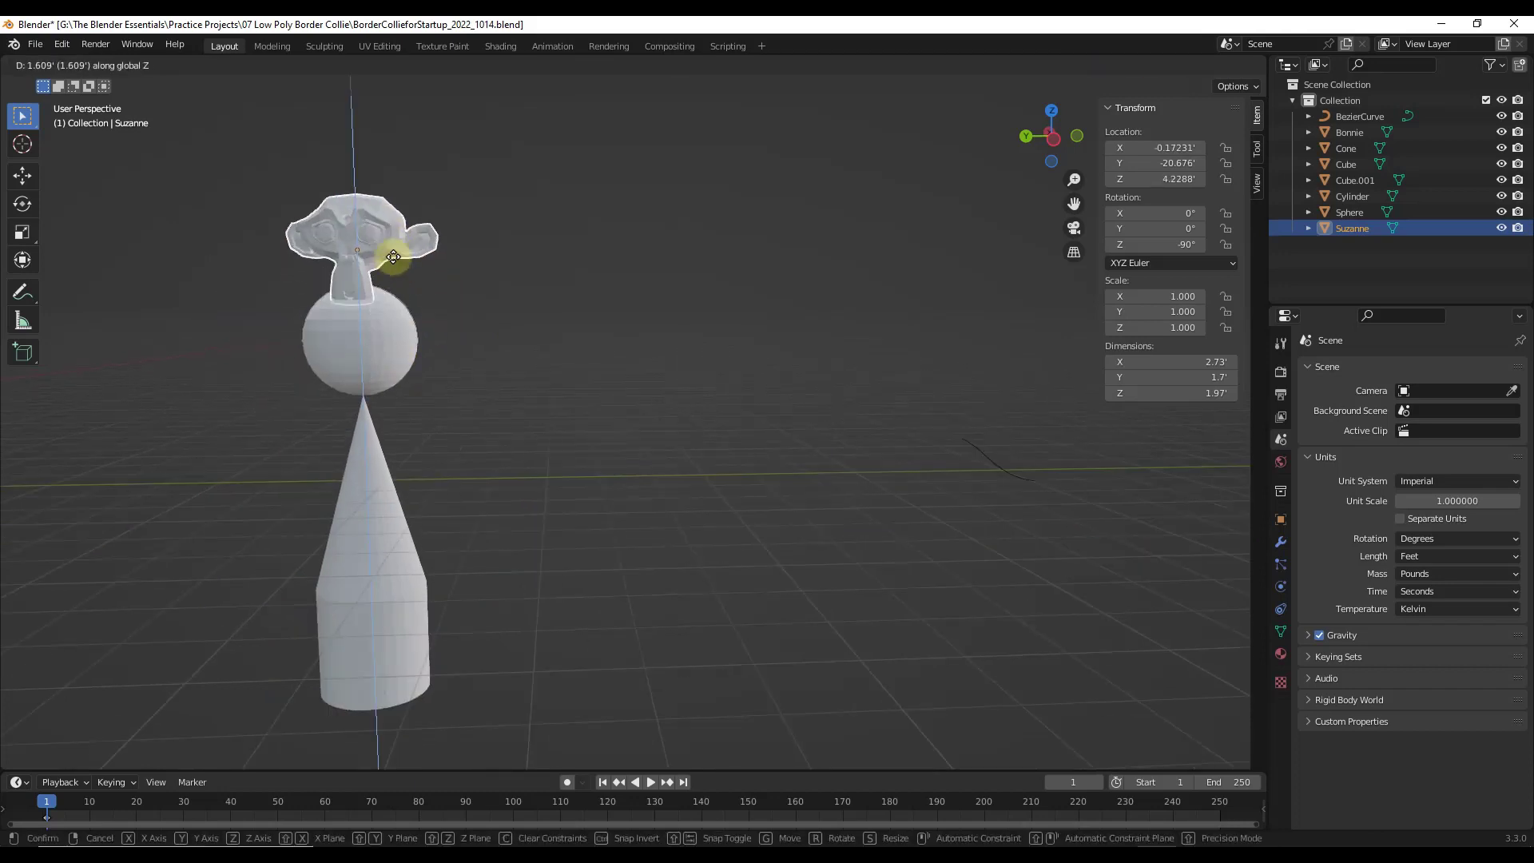
left_click(360, 250)
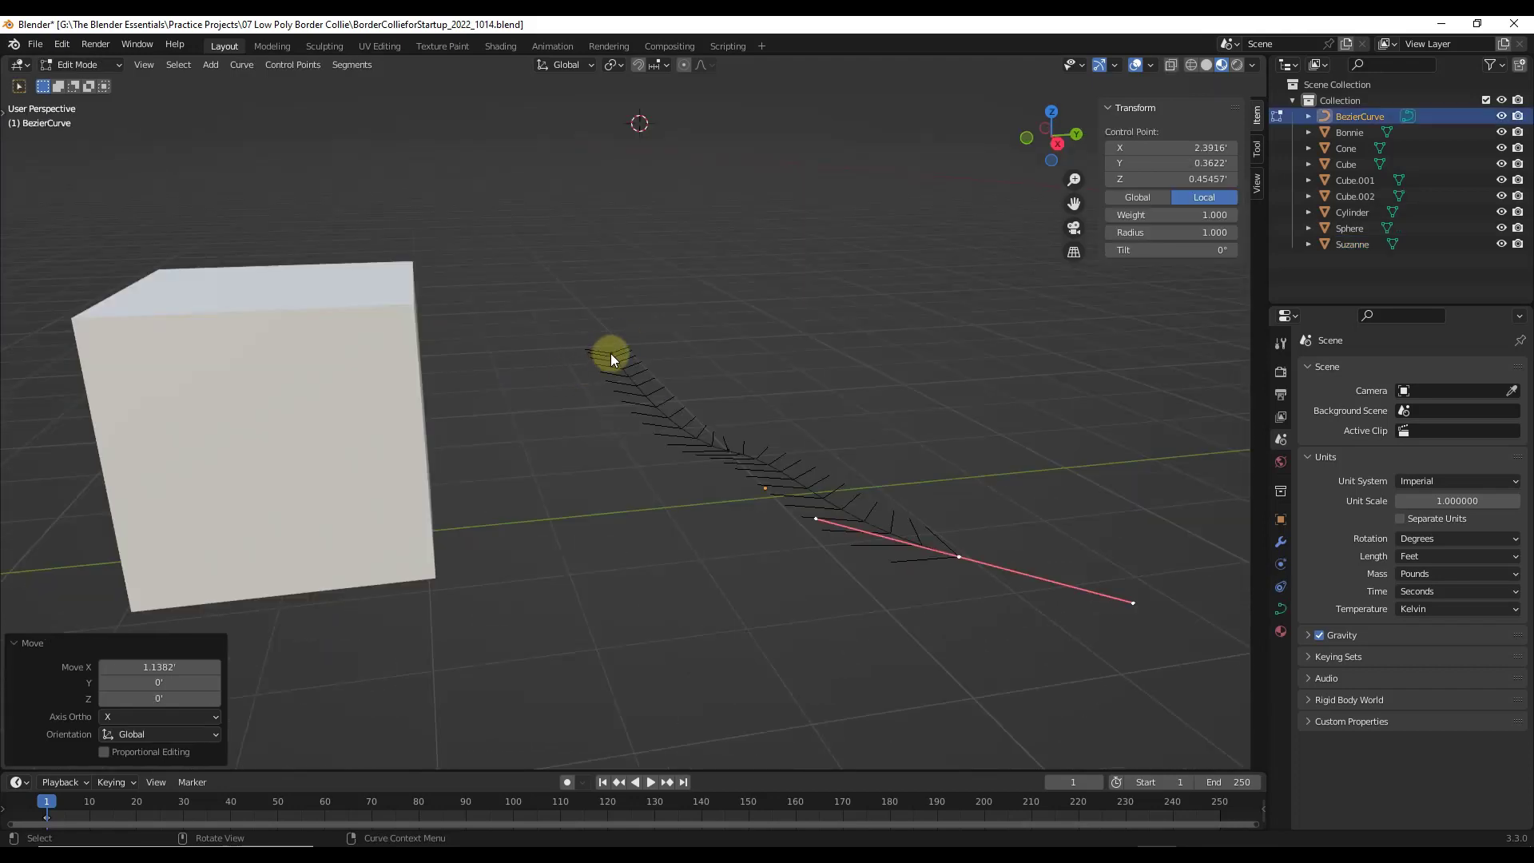
Start a QuickSnap move of the BezierCurve's first control point toward the cube's top corner.
left_click(611, 353)
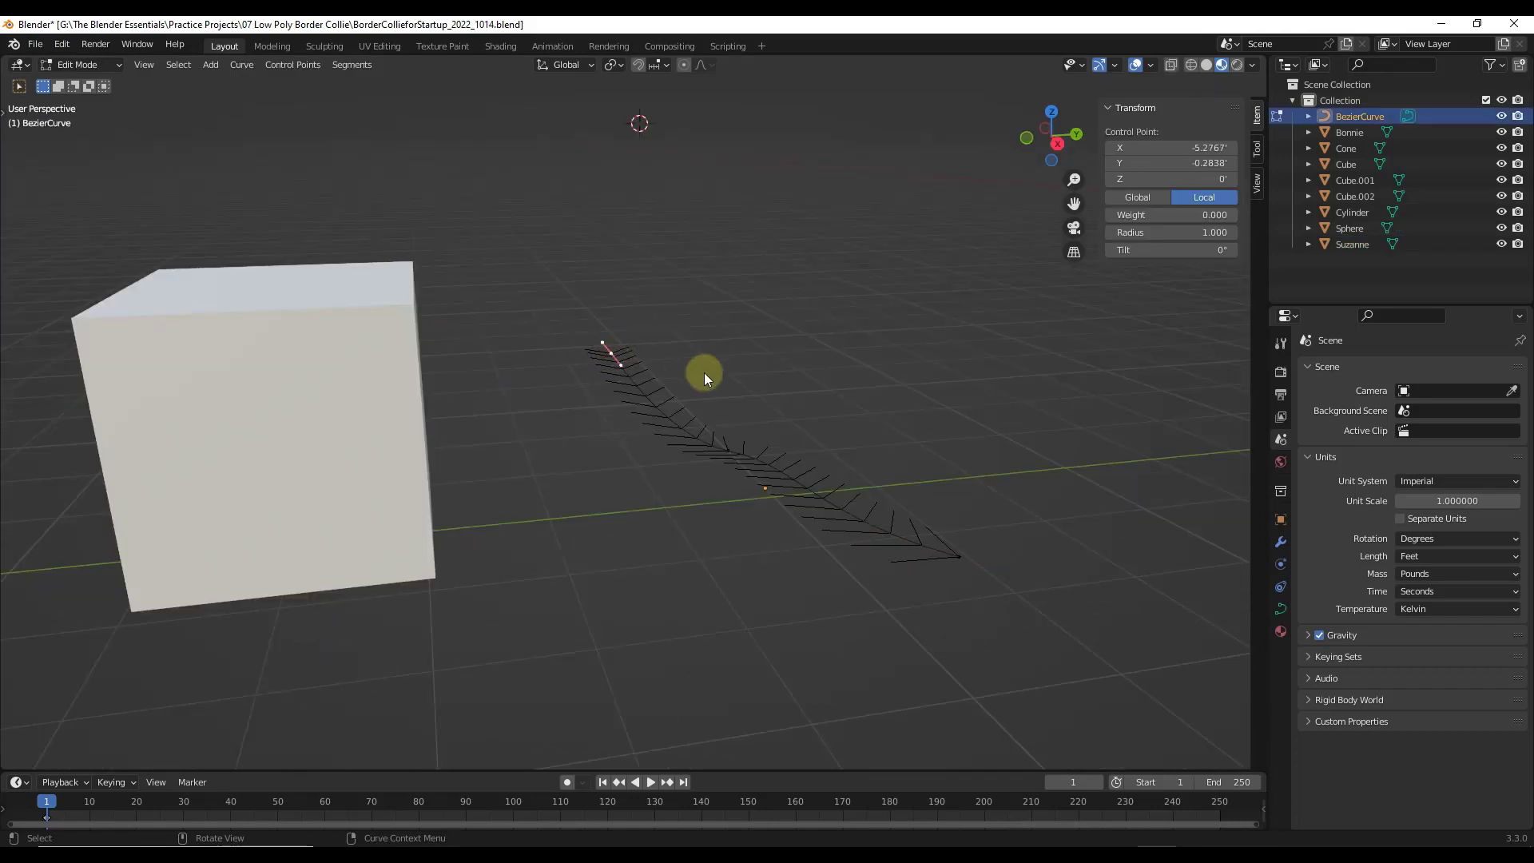
middle_click_drag(703, 372, 683, 372)
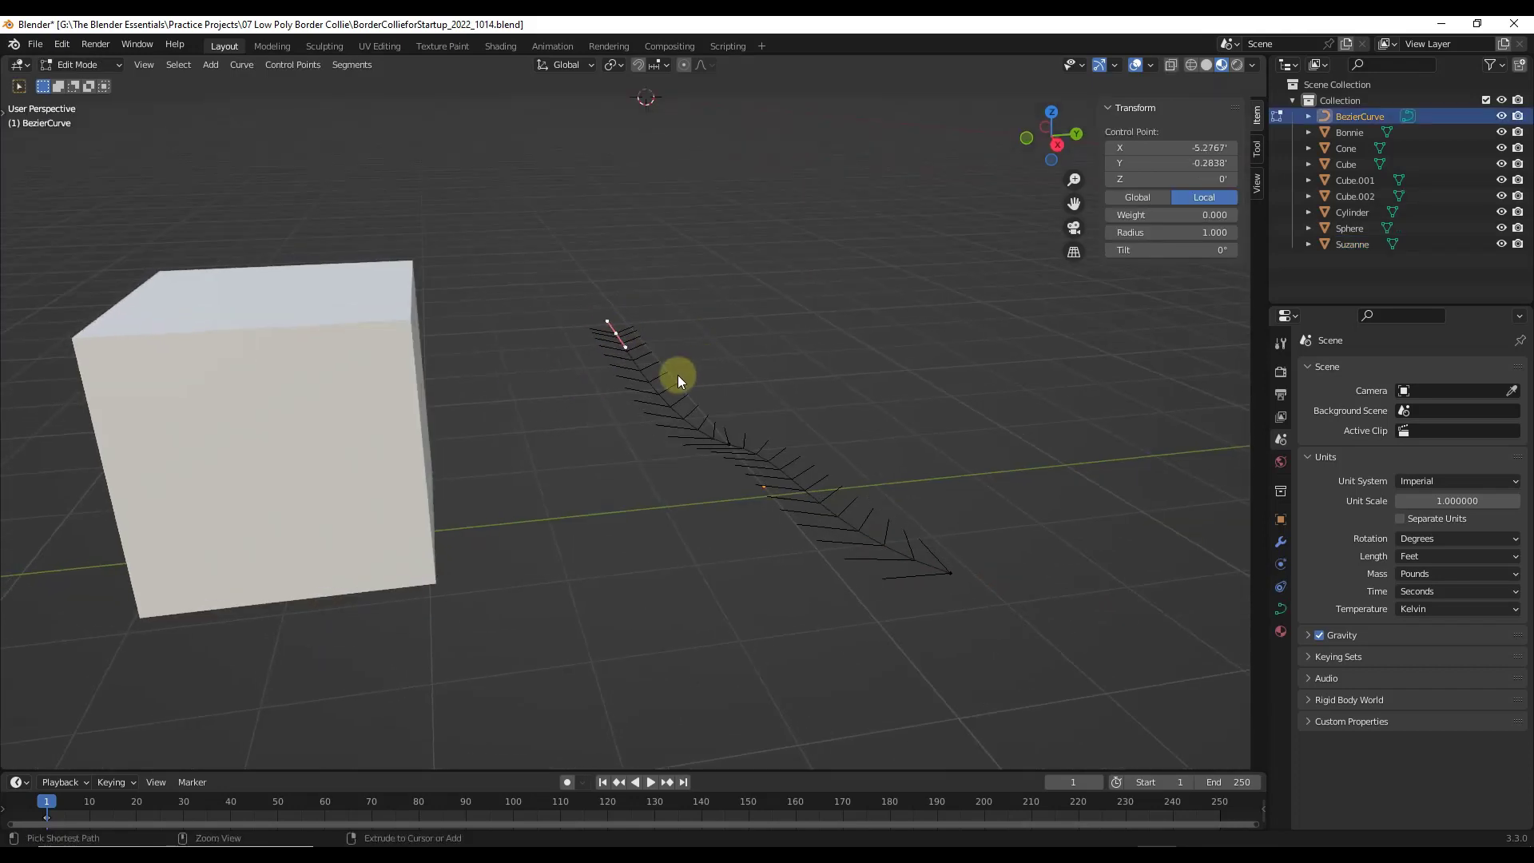
key("ctrl+shift+v")
left_click(616, 330)
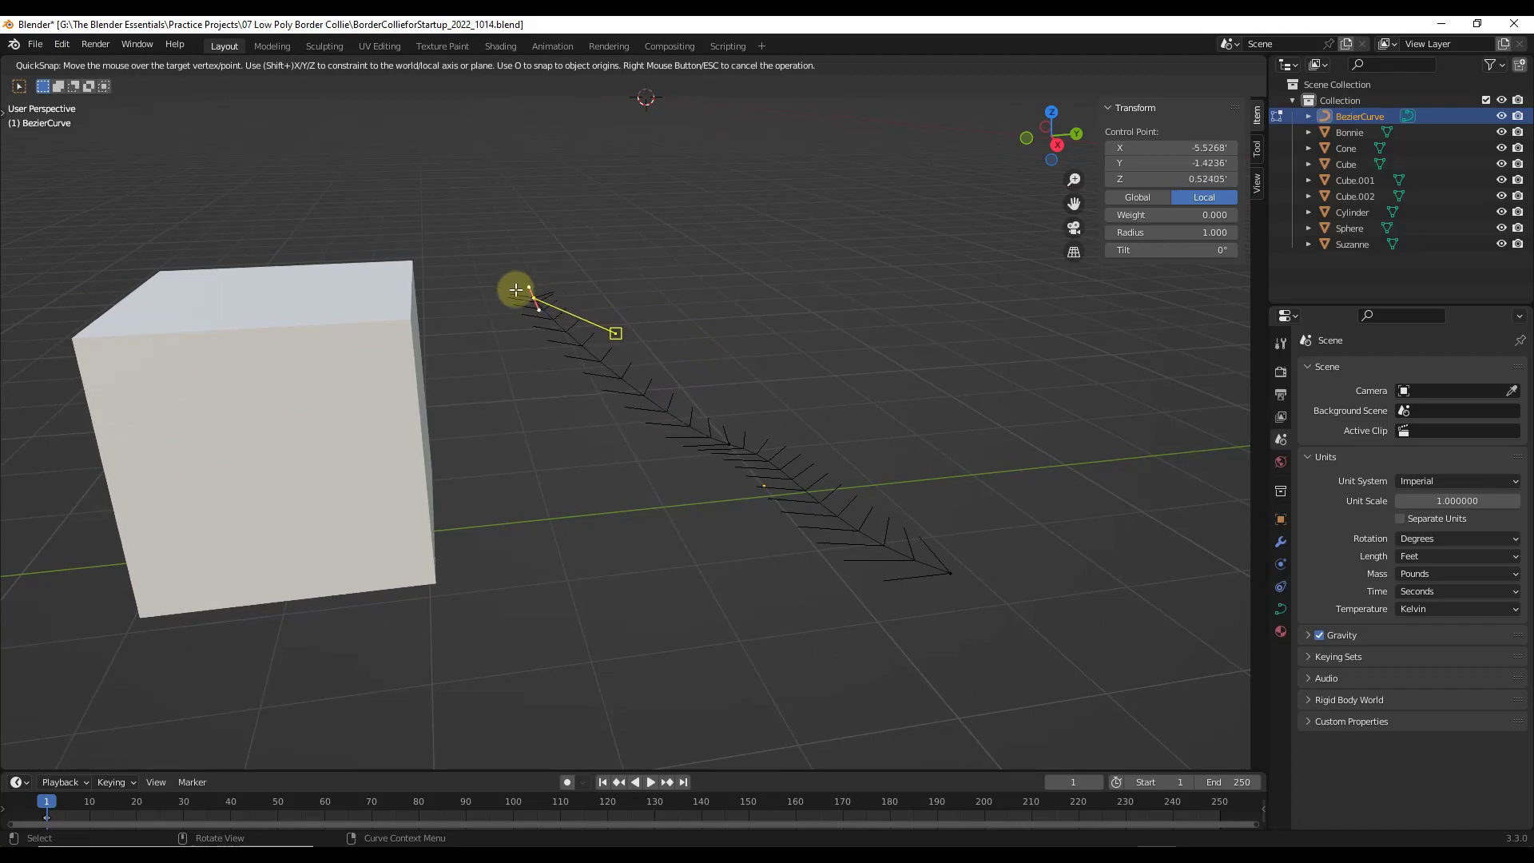